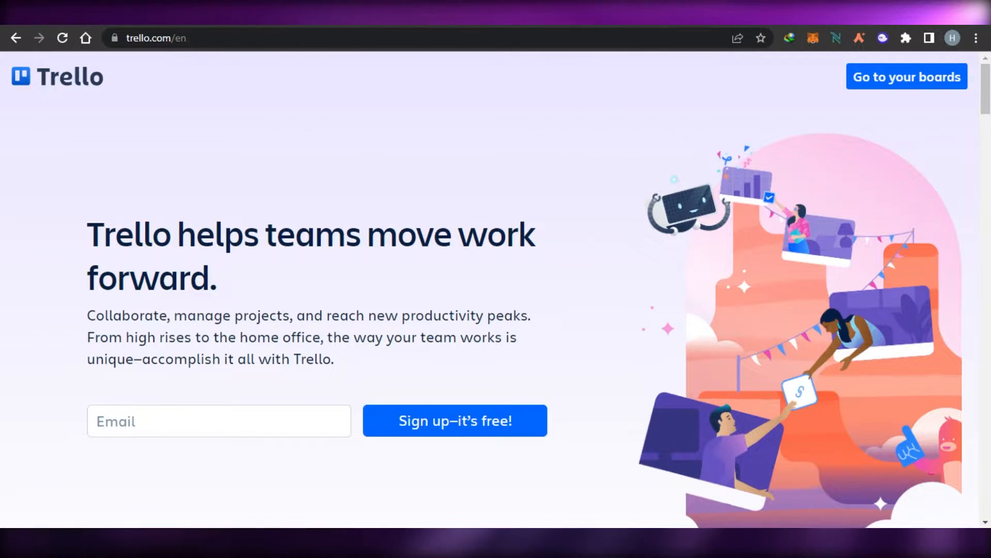
- Look through the Trello homepage's feature, integration and customer sections, and check the email sign-up field
{"action": "scroll", "coordinate": [496, 289], "scroll_direction": "down", "scroll_amount": 5}
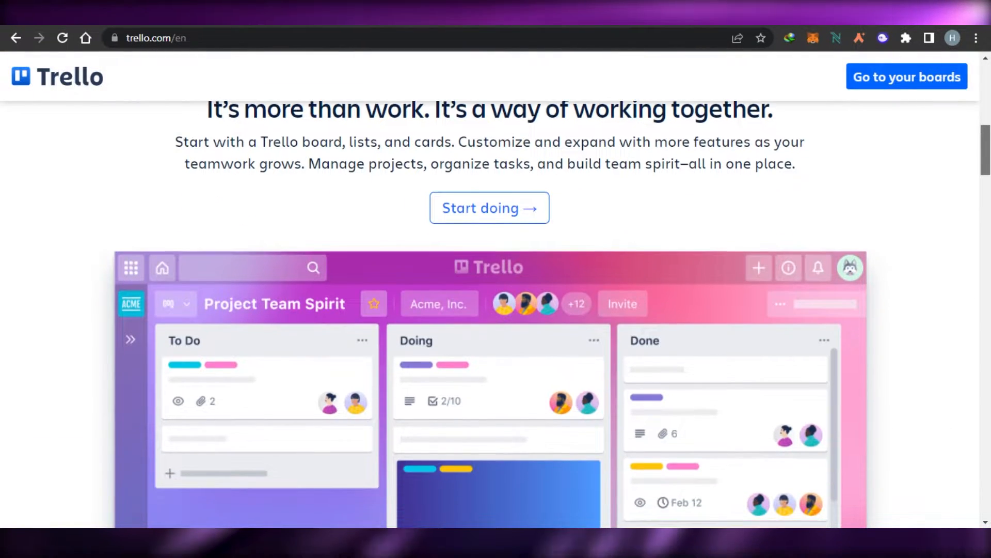
{"action": "scroll", "coordinate": [495, 289], "scroll_direction": "down", "scroll_amount": 3}
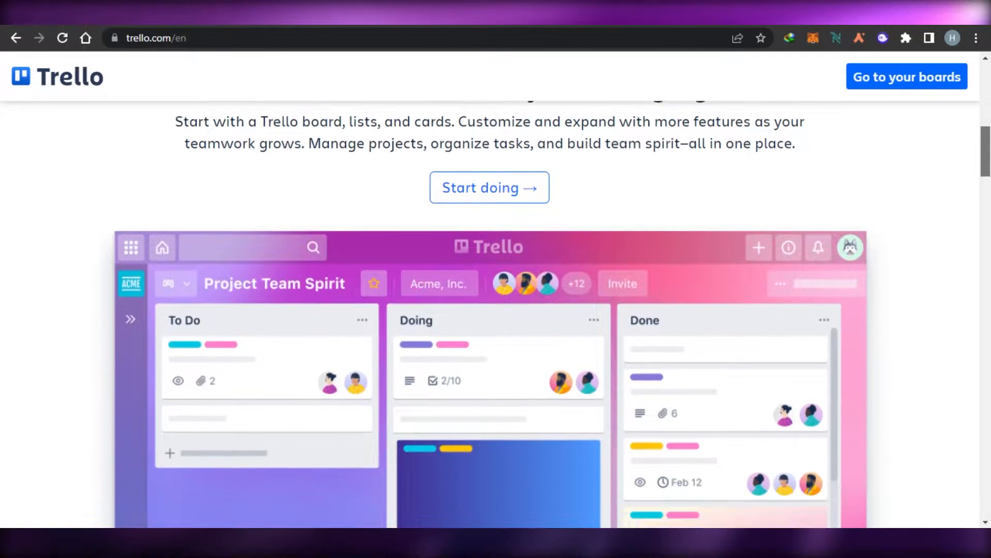
{"action": "scroll", "coordinate": [496, 309], "scroll_direction": "down", "scroll_amount": 3}
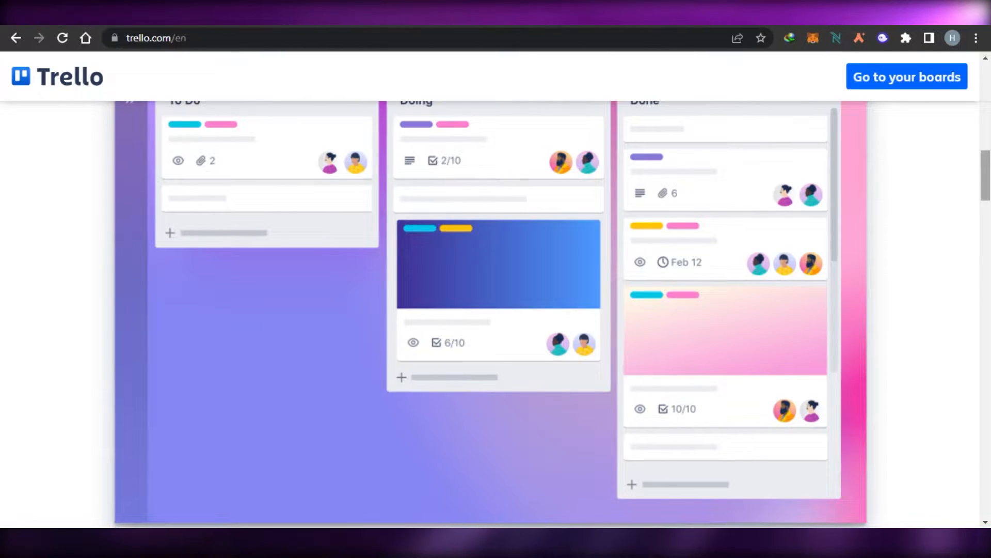
{"action": "scroll", "coordinate": [496, 309], "scroll_direction": "down", "scroll_amount": 10}
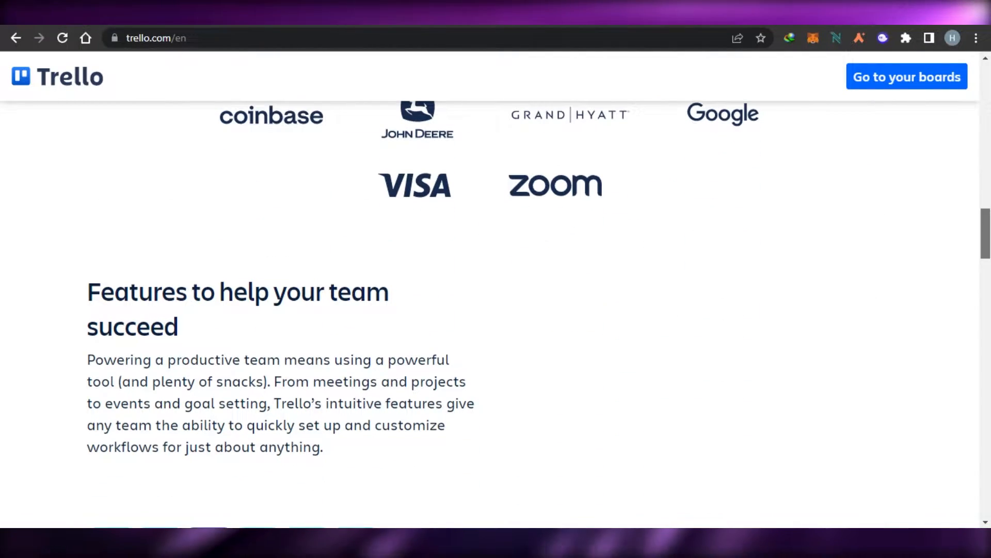
{"action": "scroll", "coordinate": [496, 310], "scroll_direction": "down", "scroll_amount": 15}
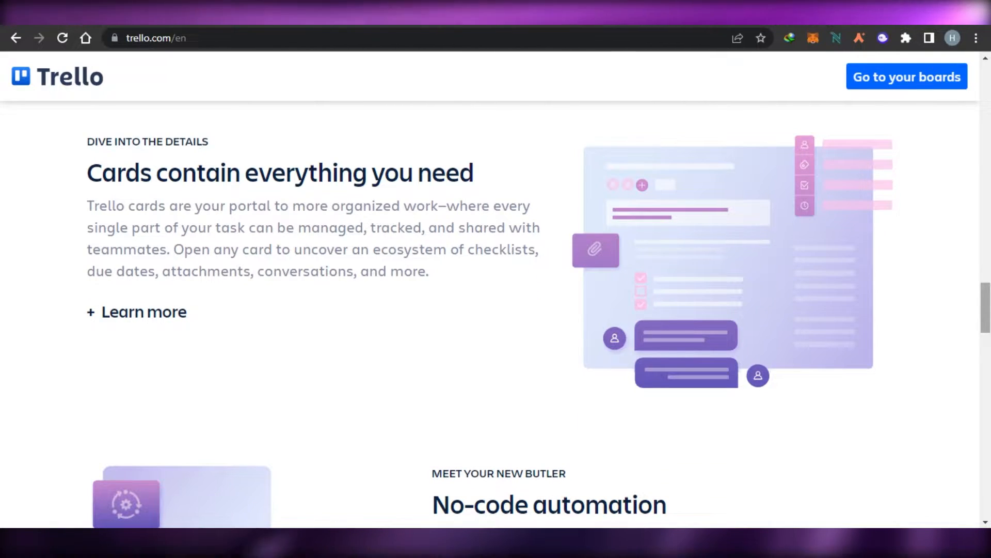
{"action": "scroll", "coordinate": [496, 310], "scroll_direction": "down", "scroll_amount": 10}
{"action": "scroll", "coordinate": [495, 310], "scroll_direction": "down", "scroll_amount": 10}
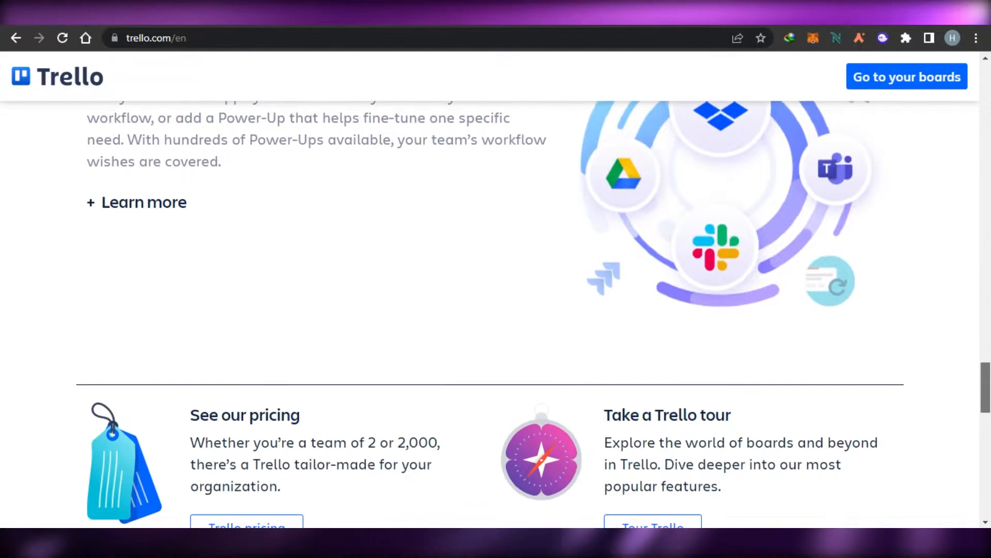
{"action": "scroll", "coordinate": [496, 310], "scroll_direction": "down", "scroll_amount": 2}
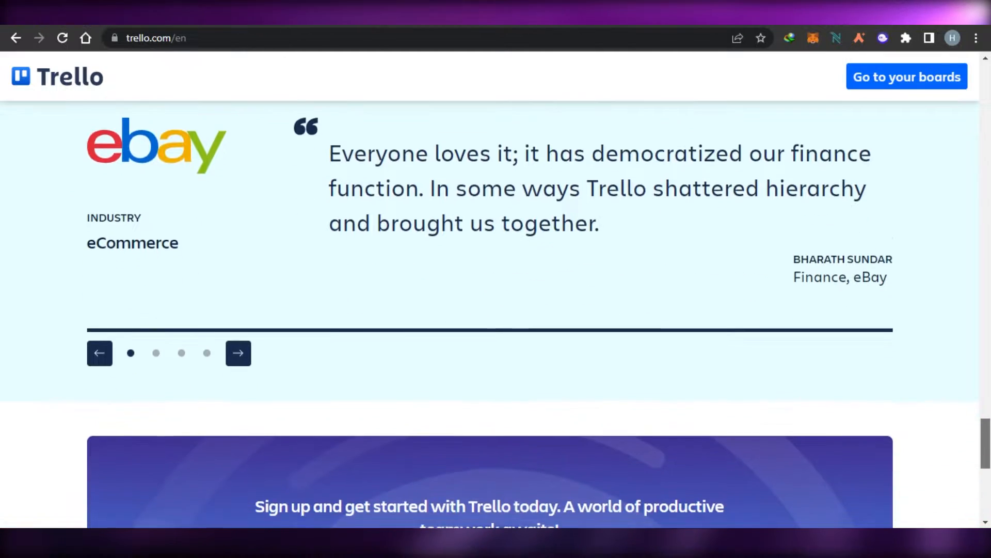
{"action": "scroll", "coordinate": [495, 310], "scroll_direction": "up", "scroll_amount": 15}
{"action": "scroll", "coordinate": [496, 309], "scroll_direction": "down", "scroll_amount": 5}
{"action": "scroll", "coordinate": [495, 310], "scroll_direction": "down", "scroll_amount": 12}
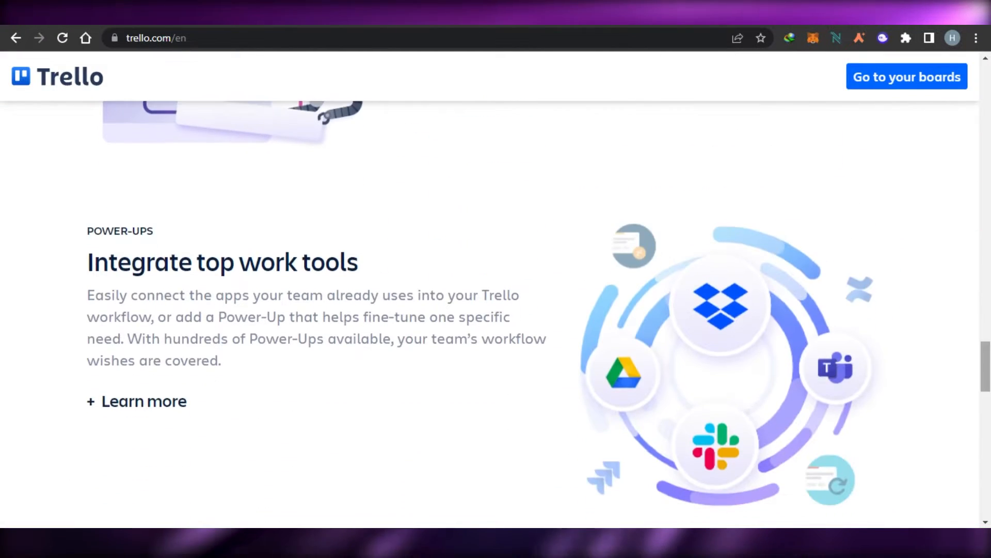
{"action": "scroll", "coordinate": [496, 310], "scroll_direction": "down", "scroll_amount": 3}
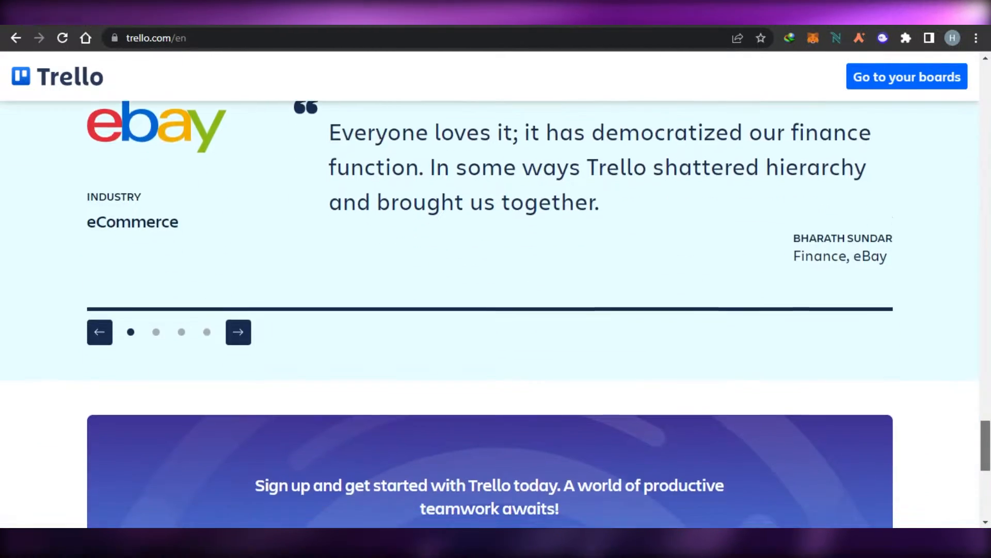
{"action": "scroll", "coordinate": [496, 310], "scroll_direction": "up", "scroll_amount": 15}
{"action": "scroll", "coordinate": [496, 310], "scroll_direction": "up", "scroll_amount": 8}
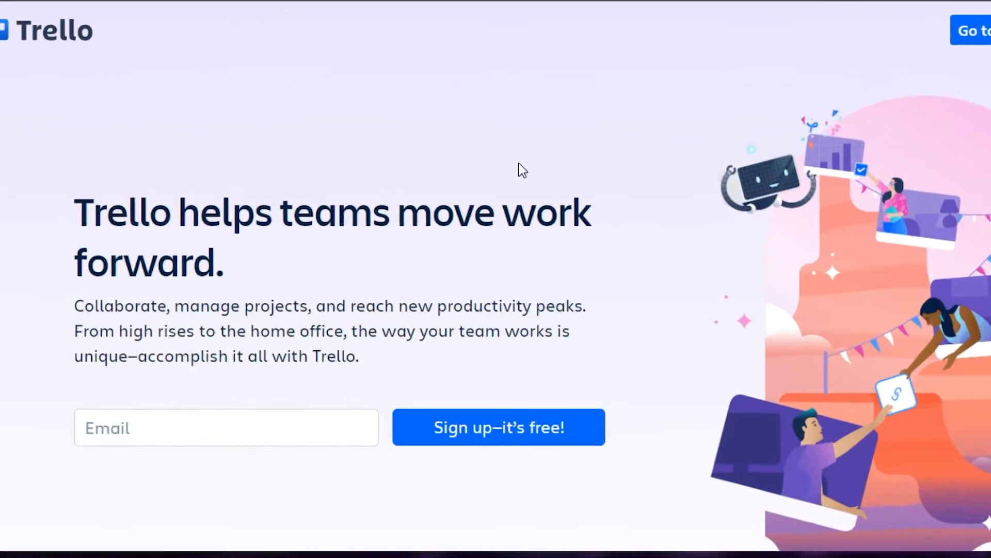
{"action": "left_click", "coordinate": [136, 452]}
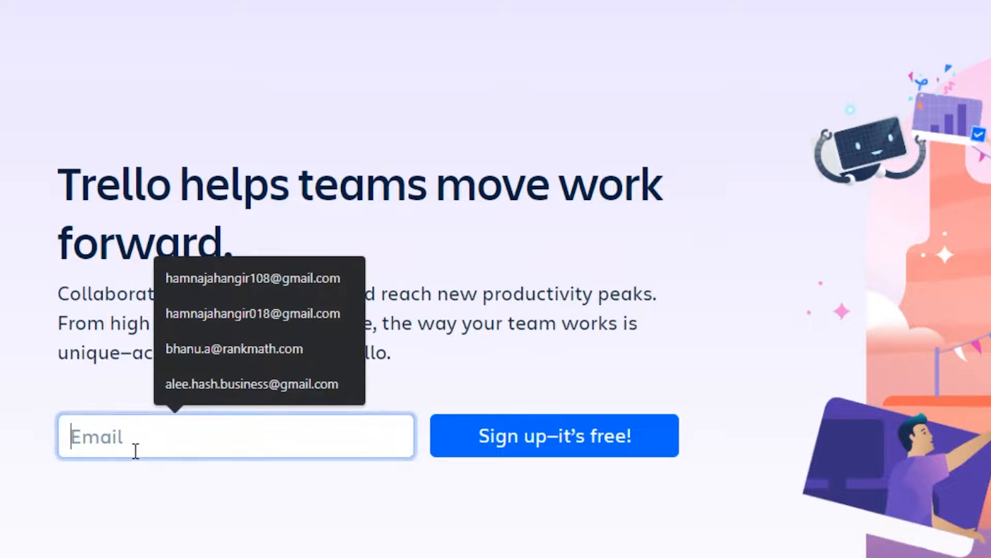
{"action": "left_click", "coordinate": [470, 342]}
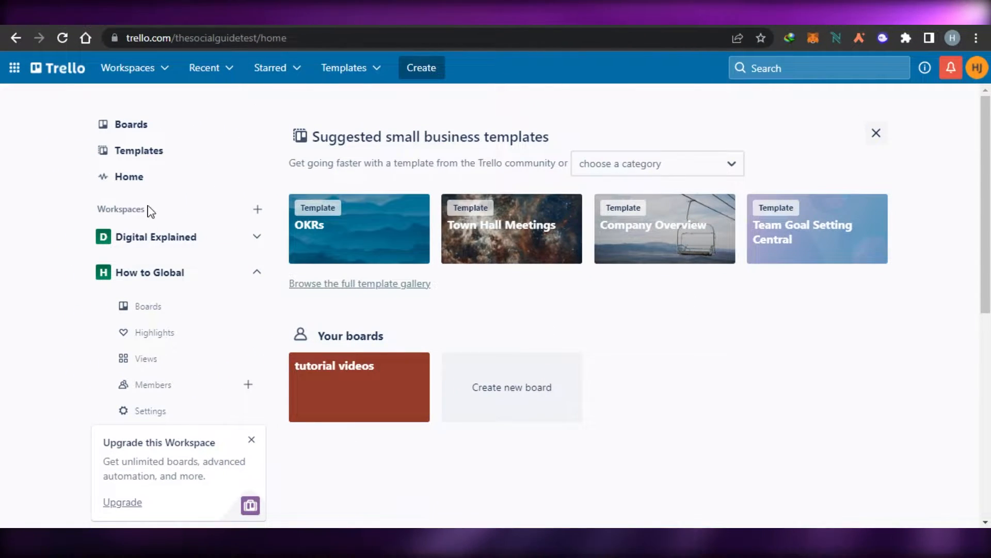
- Review the available workspaces and the options for creating boards and workspaces
{"action": "scroll", "coordinate": [712, 432], "scroll_direction": "down", "scroll_amount": 5}
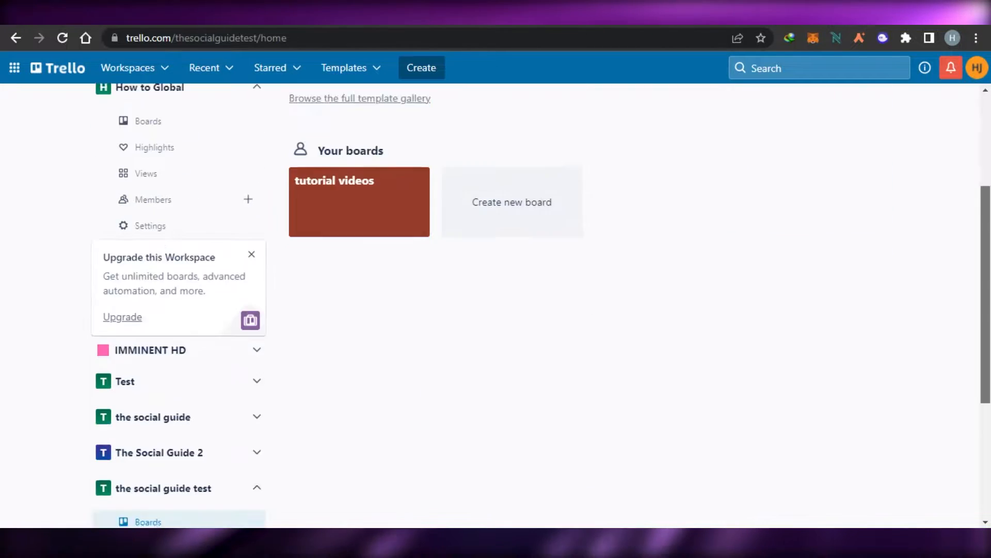
{"action": "scroll", "coordinate": [712, 432], "scroll_direction": "up", "scroll_amount": 2}
{"action": "scroll", "coordinate": [963, 182], "scroll_direction": "up", "scroll_amount": 3}
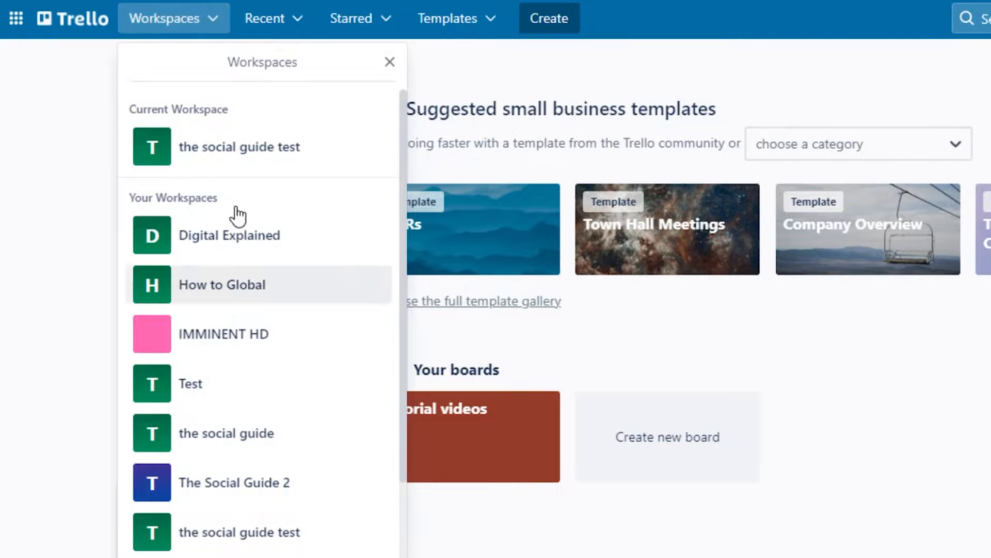
{"action": "left_click", "coordinate": [926, 380]}
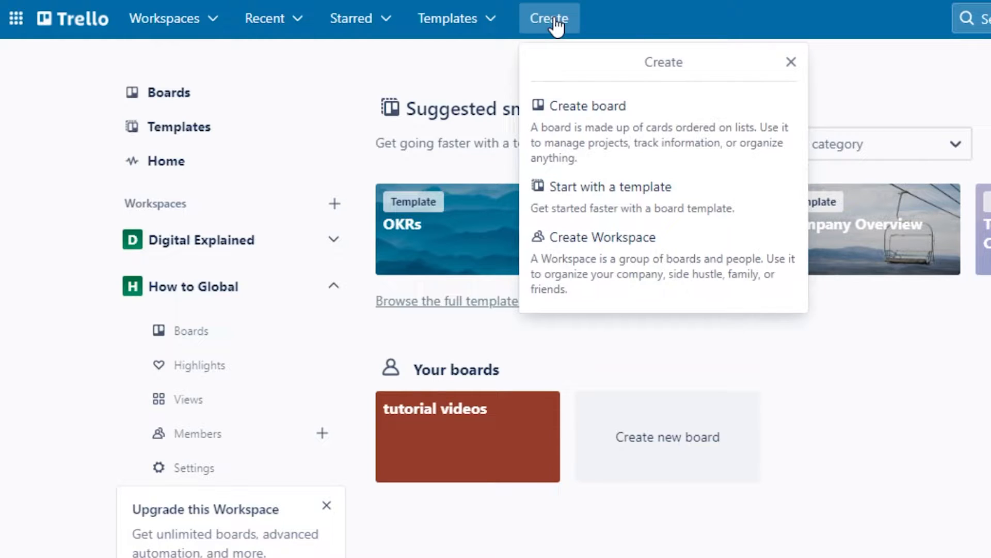
{"action": "left_click", "coordinate": [905, 402]}
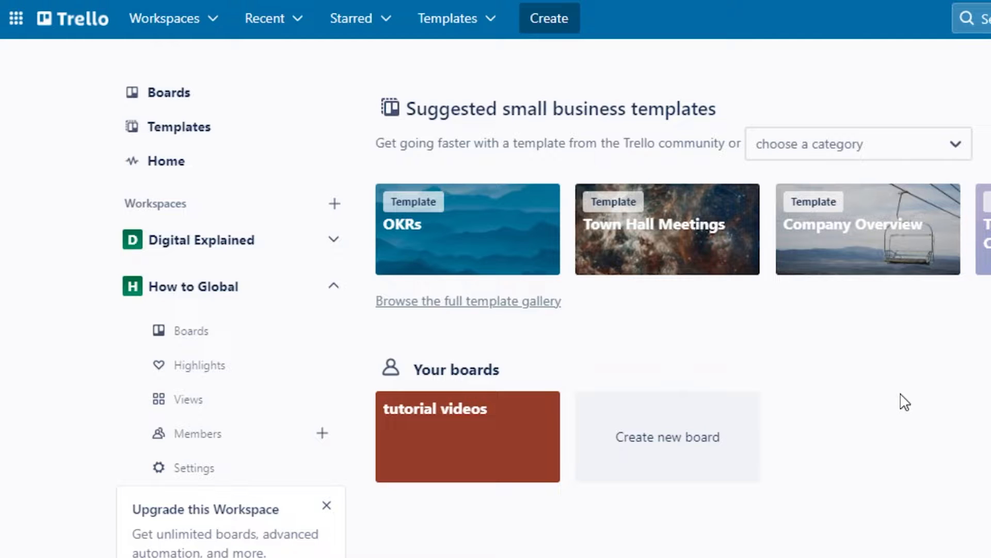
- Open the OKRs template board, view its All-hands card, and close the card
{"action": "left_click", "coordinate": [465, 256]}
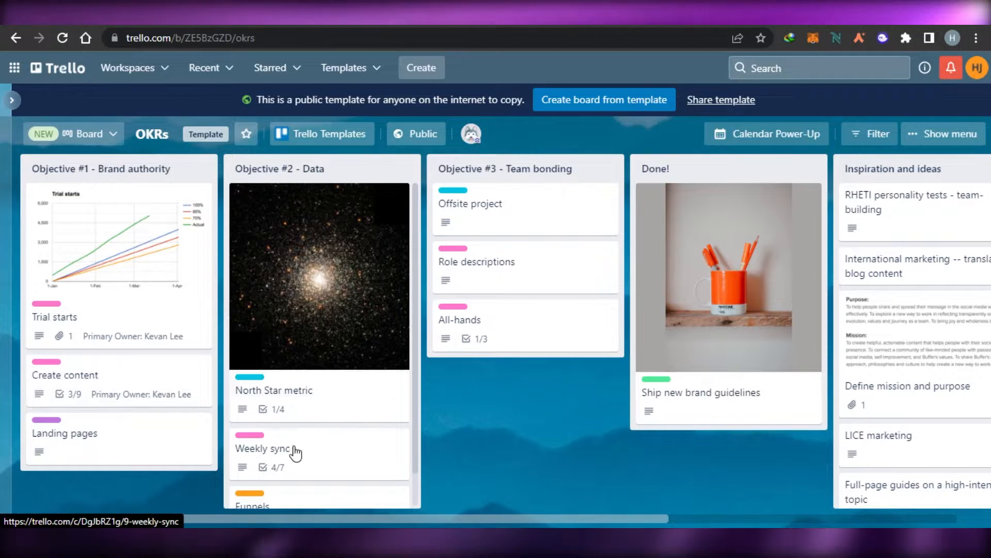
{"action": "left_click", "coordinate": [507, 335]}
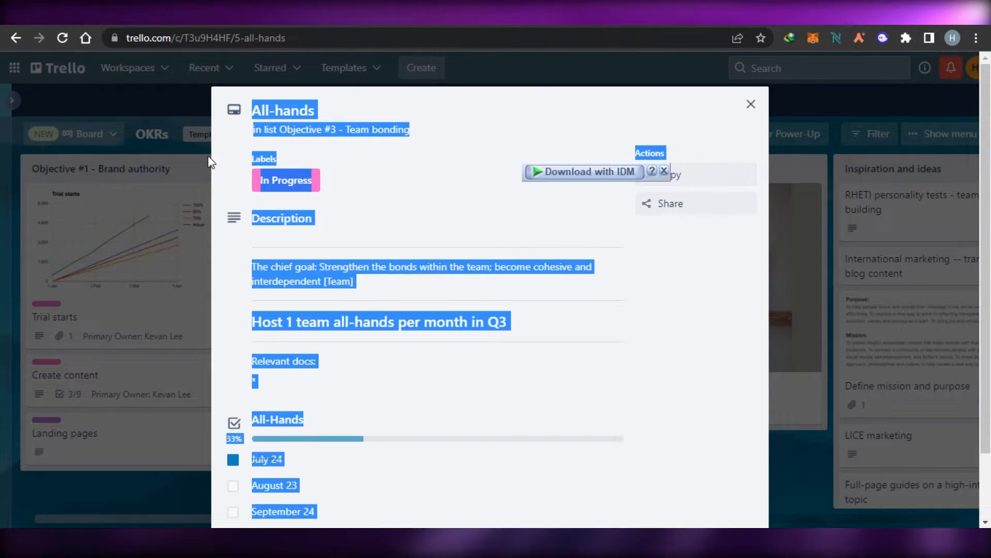
{"action": "left_click", "coordinate": [173, 104]}
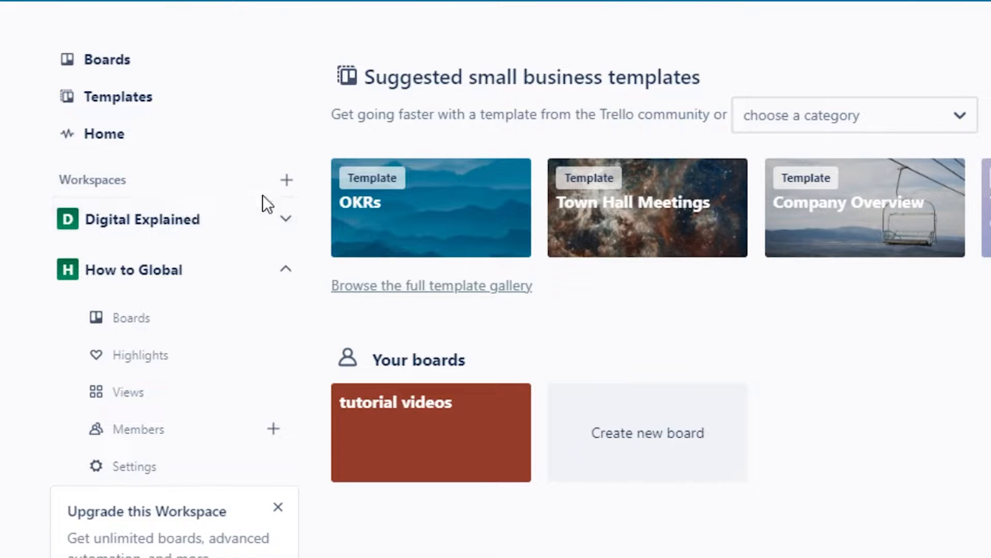
- Fill in the form for a new workspace with the name Test and type Marketing, and close it without creating the workspace
{"action": "left_click", "coordinate": [289, 182]}
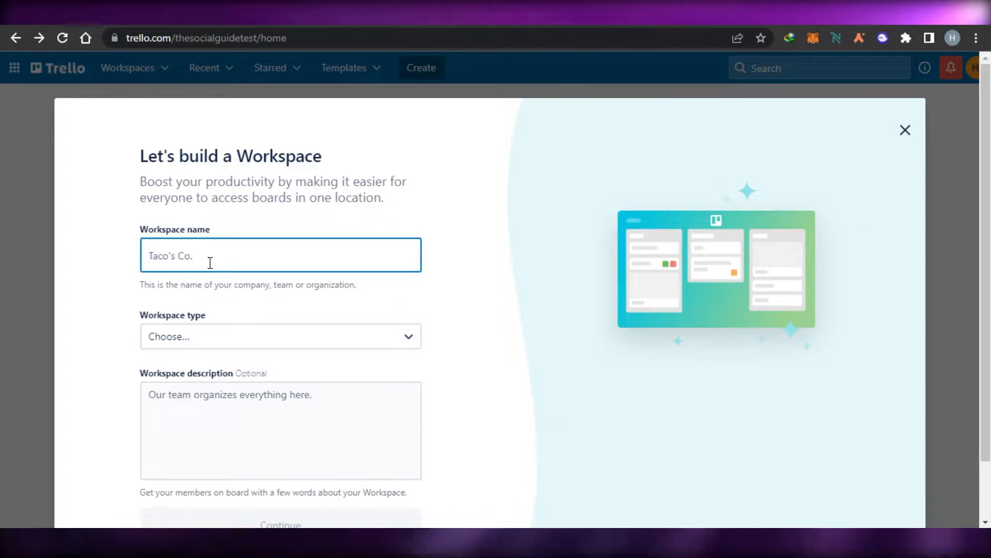
{"action": "type", "text": "Test"}
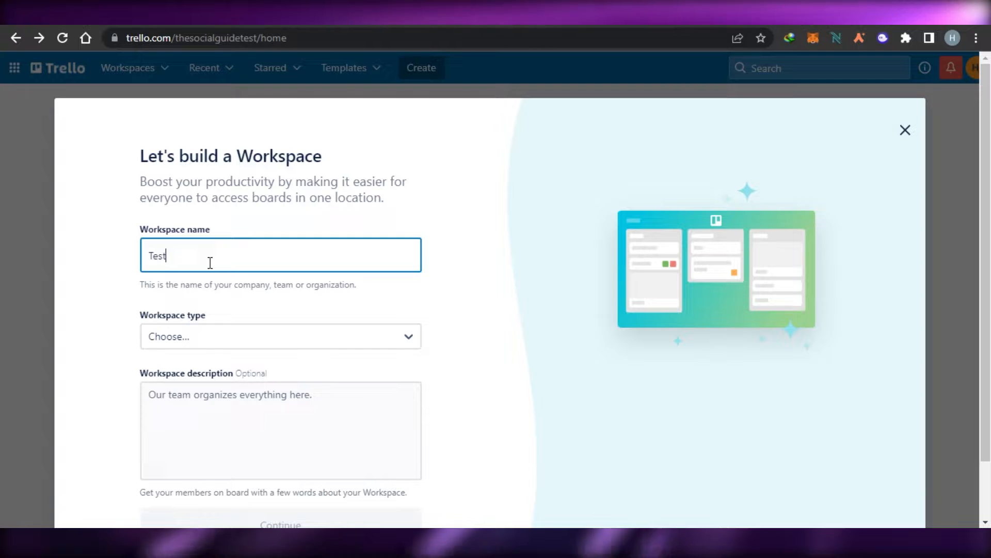
{"action": "left_click", "coordinate": [346, 333]}
{"action": "scroll", "coordinate": [422, 413], "scroll_direction": "down", "scroll_amount": 1}
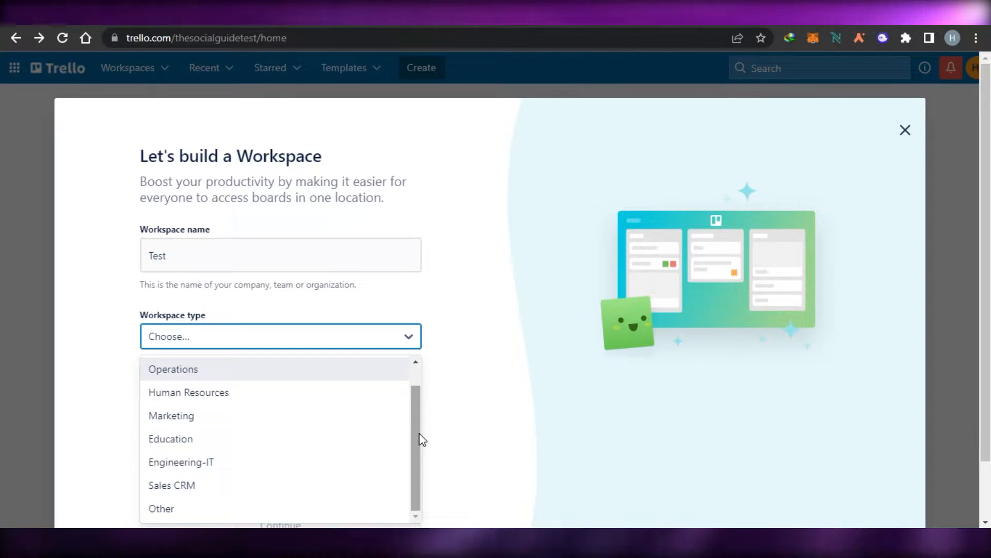
{"action": "left_click", "coordinate": [201, 418]}
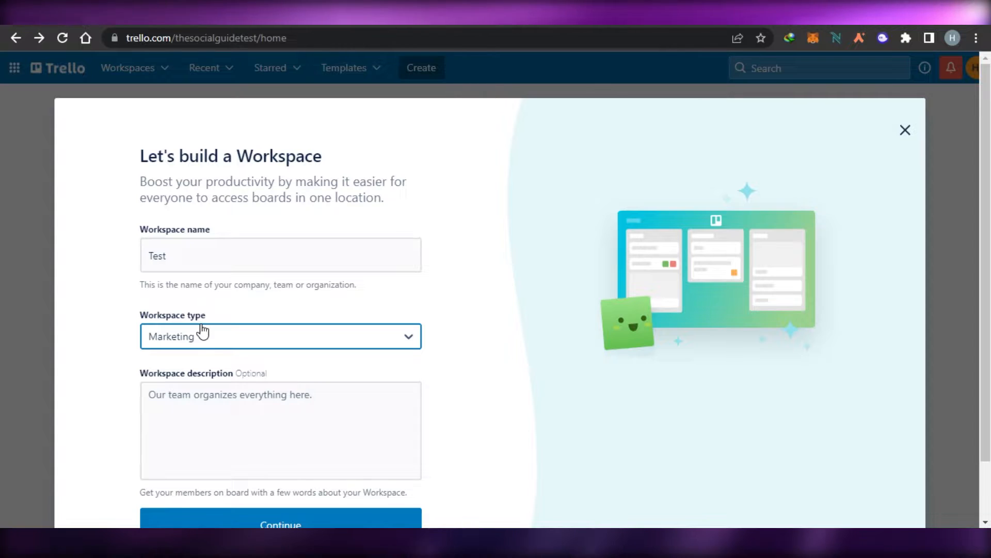
{"action": "left_click", "coordinate": [241, 408]}
{"action": "scroll", "coordinate": [426, 308], "scroll_direction": "down", "scroll_amount": 2}
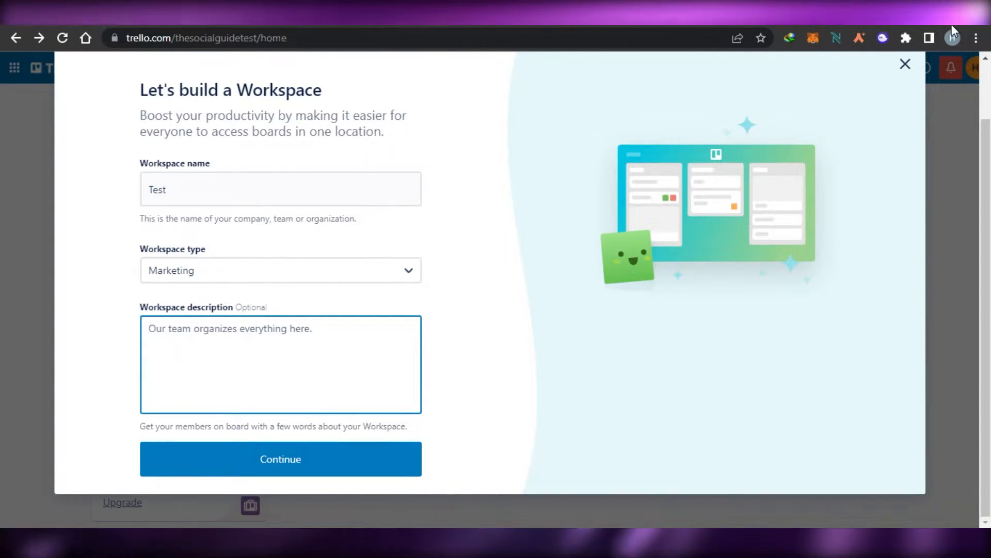
{"action": "left_click", "coordinate": [905, 64]}
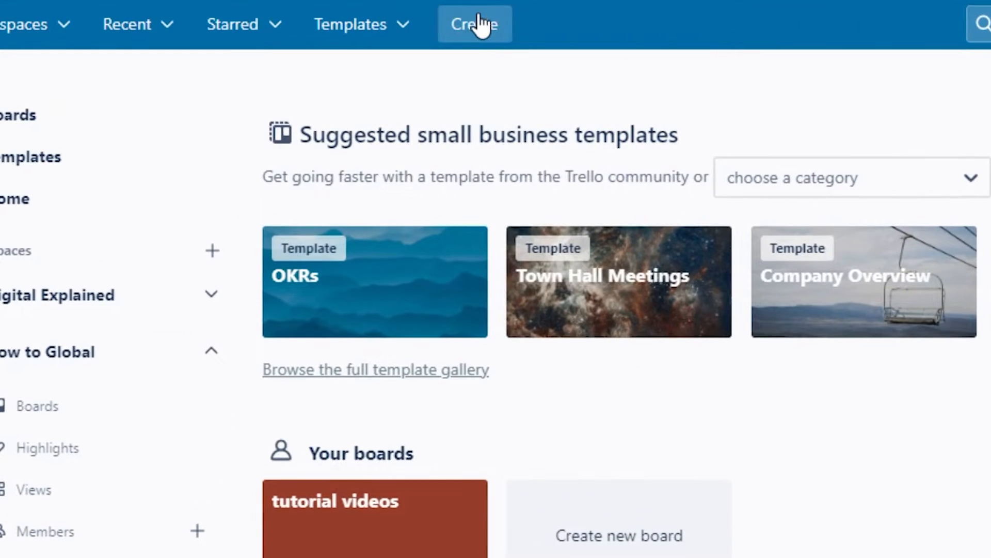
- Start a new board titled Content Management and assign it to the Test workspace
{"action": "left_click", "coordinate": [477, 23]}
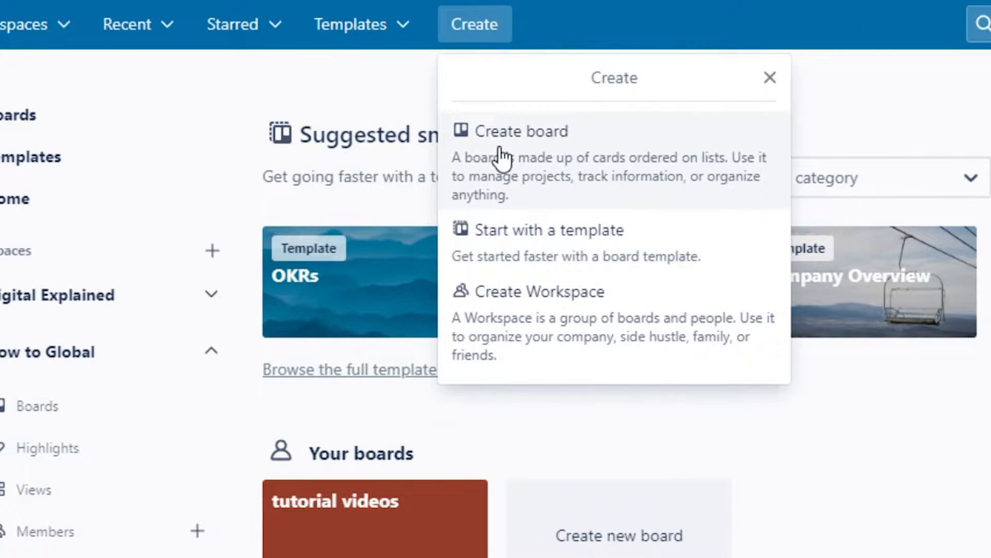
{"action": "left_click", "coordinate": [561, 154]}
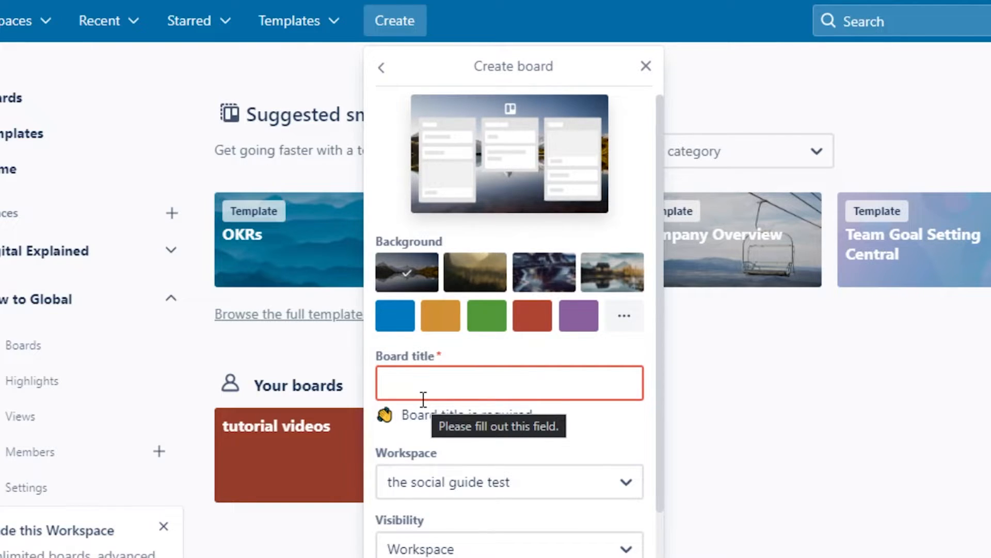
{"action": "type", "text": "C"}
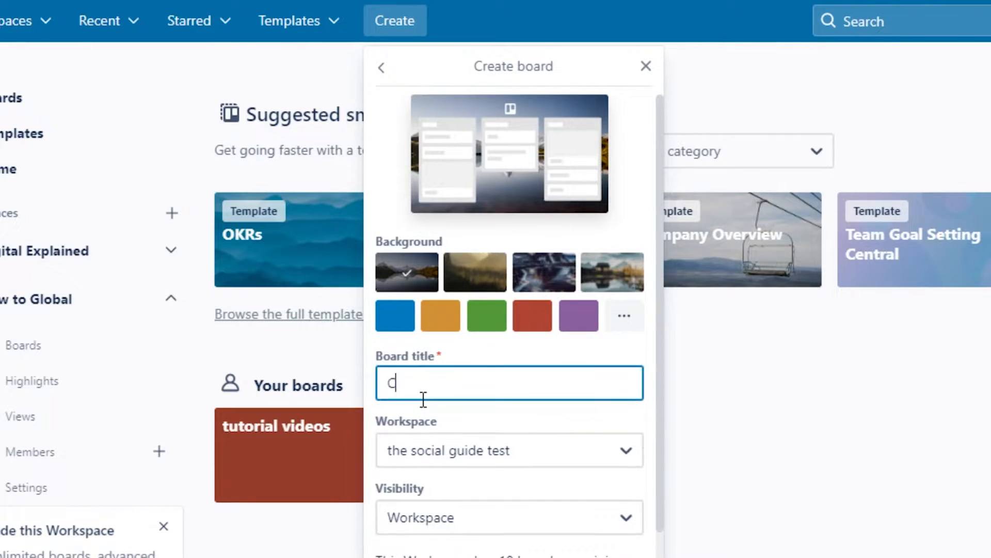
{"action": "type", "text": "ontent Management"}
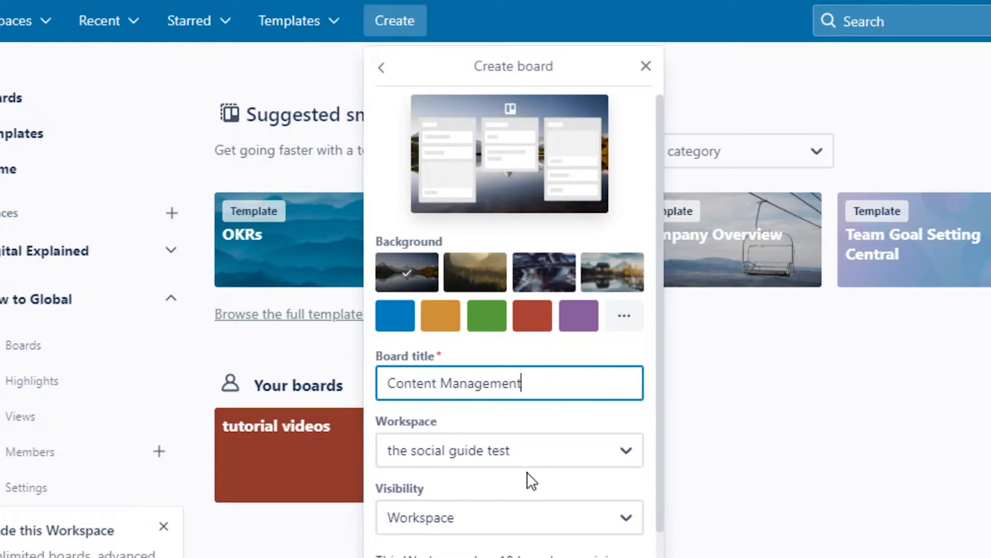
{"action": "left_click", "coordinate": [493, 450]}
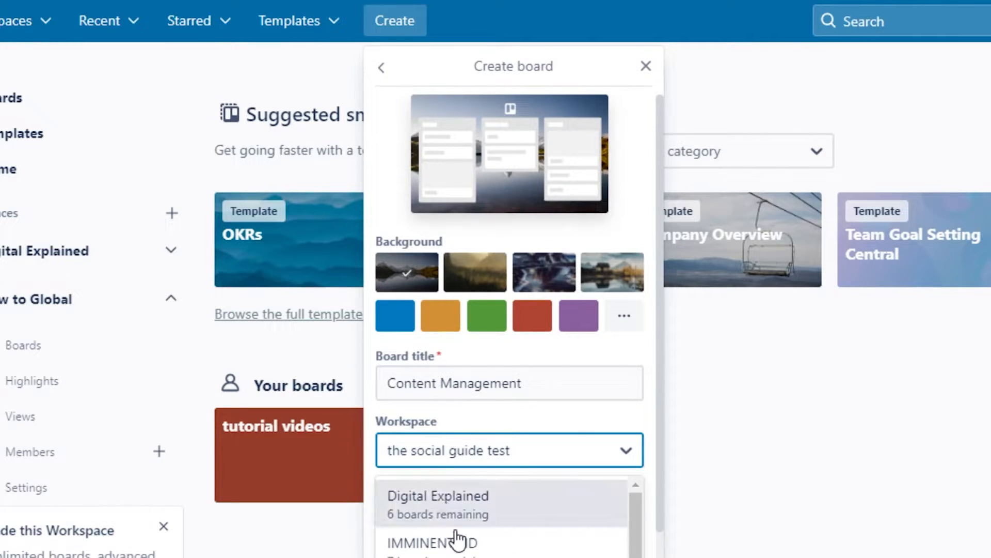
{"action": "left_click", "coordinate": [408, 495]}
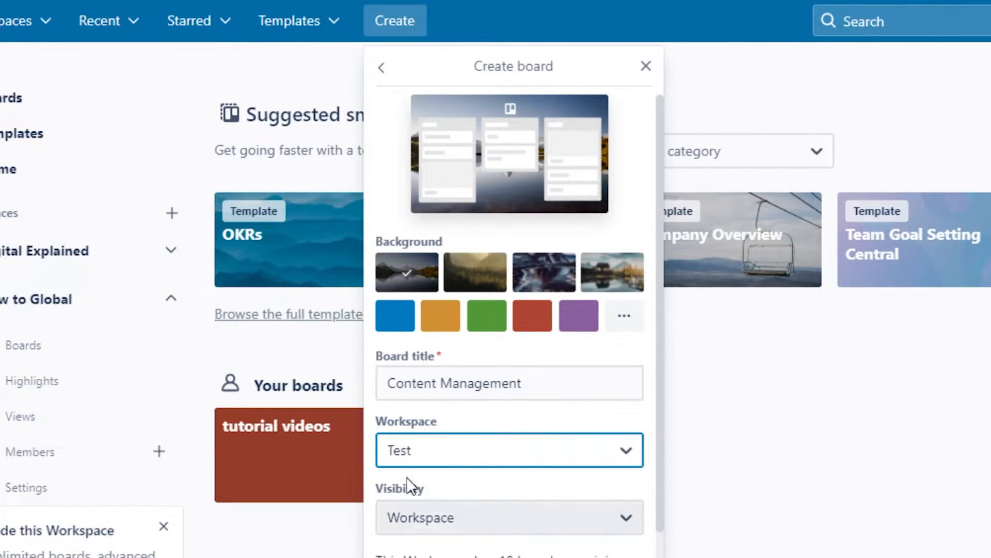
- Set the new board's visibility to Private after comparing the visibility choices
{"action": "left_click", "coordinate": [482, 526]}
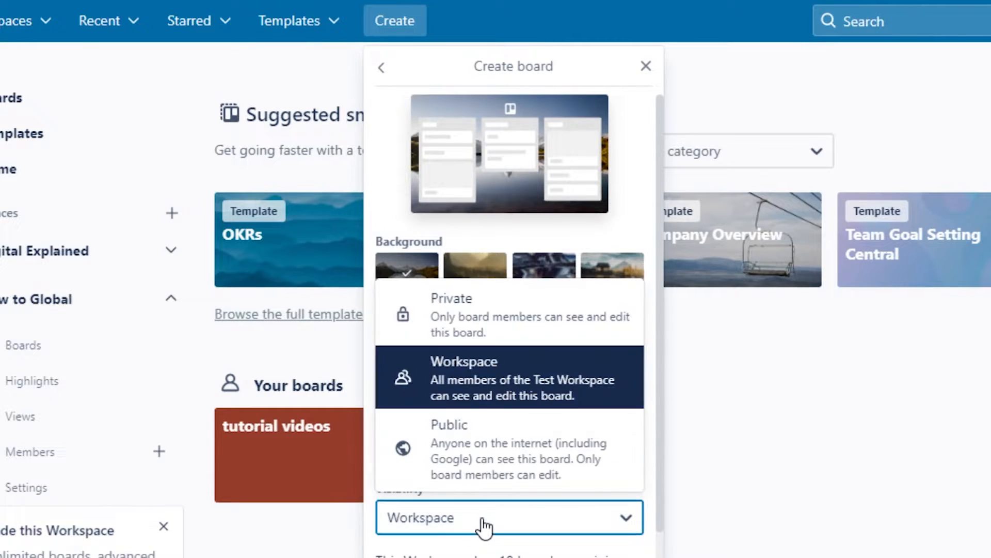
{"action": "left_click", "coordinate": [431, 308]}
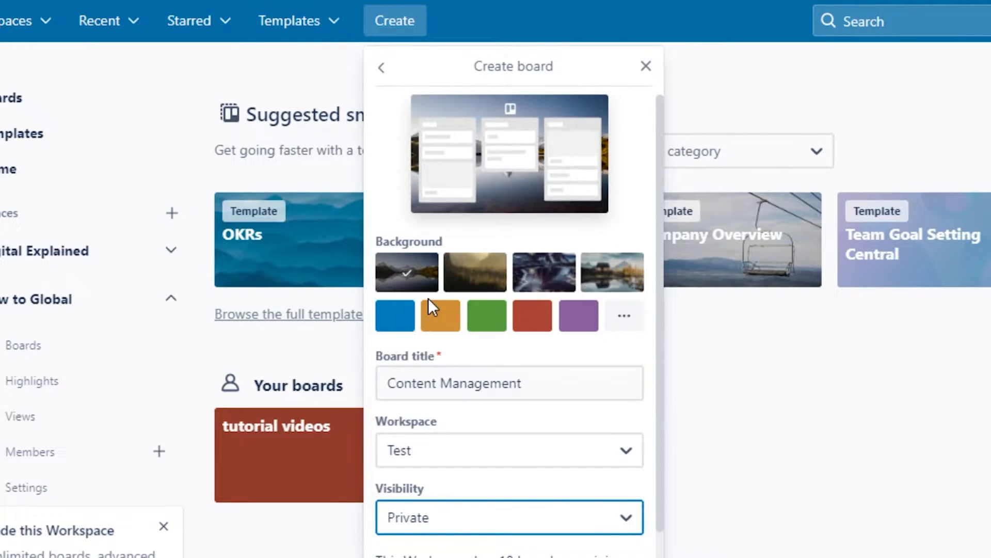
{"action": "left_click", "coordinate": [457, 532]}
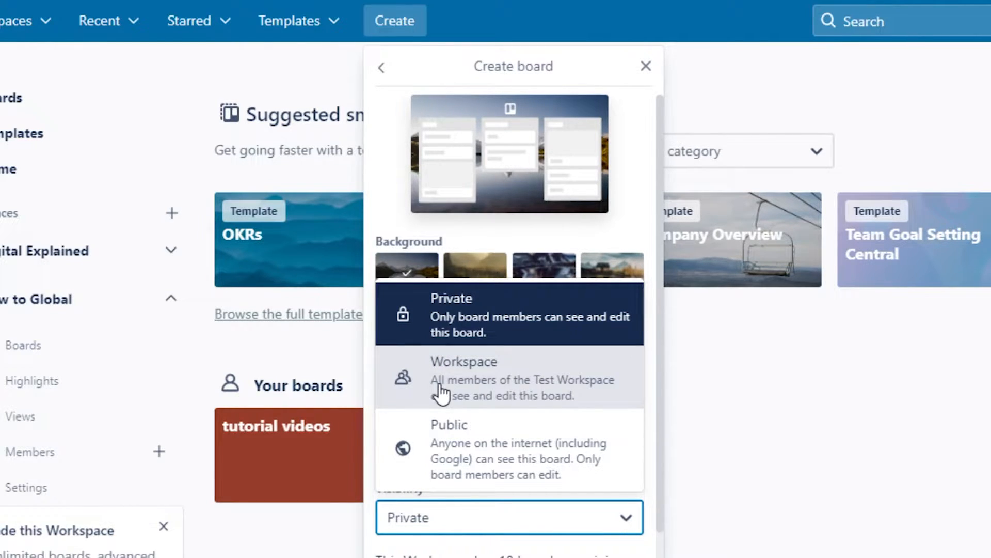
{"action": "left_click", "coordinate": [490, 333]}
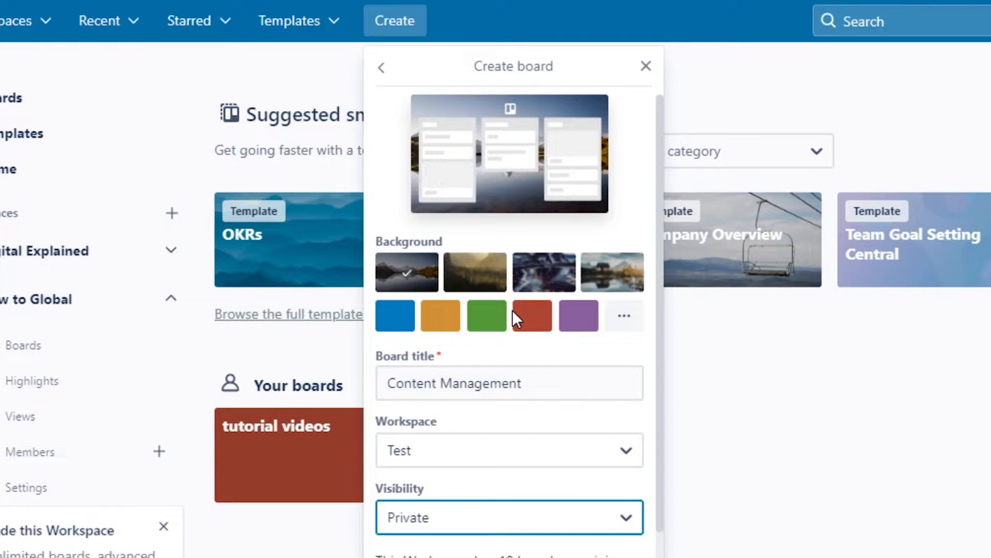
- Set the new board's background to the dark rocky photo and review the rest of the board form
{"action": "left_click", "coordinate": [540, 284]}
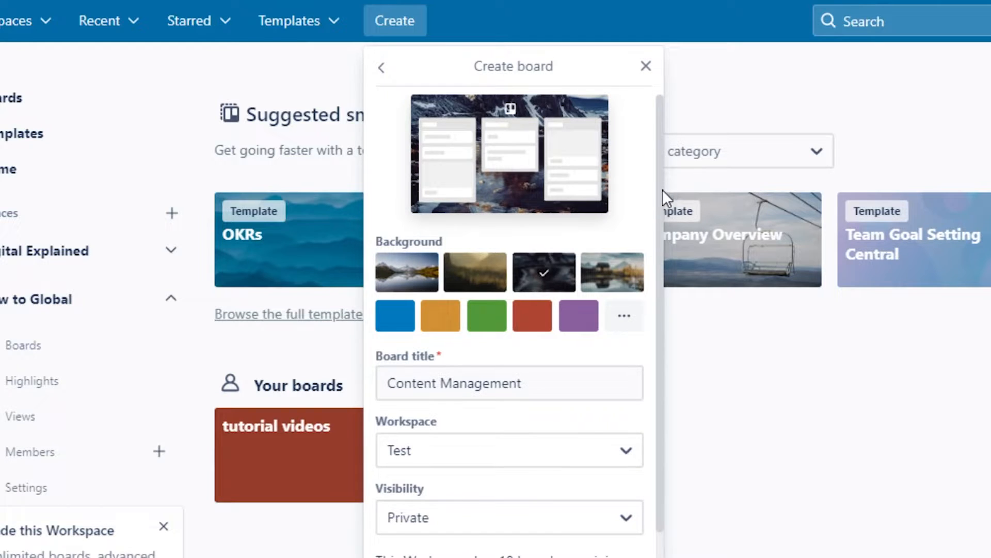
{"action": "scroll", "coordinate": [662, 289], "scroll_direction": "down", "scroll_amount": 4}
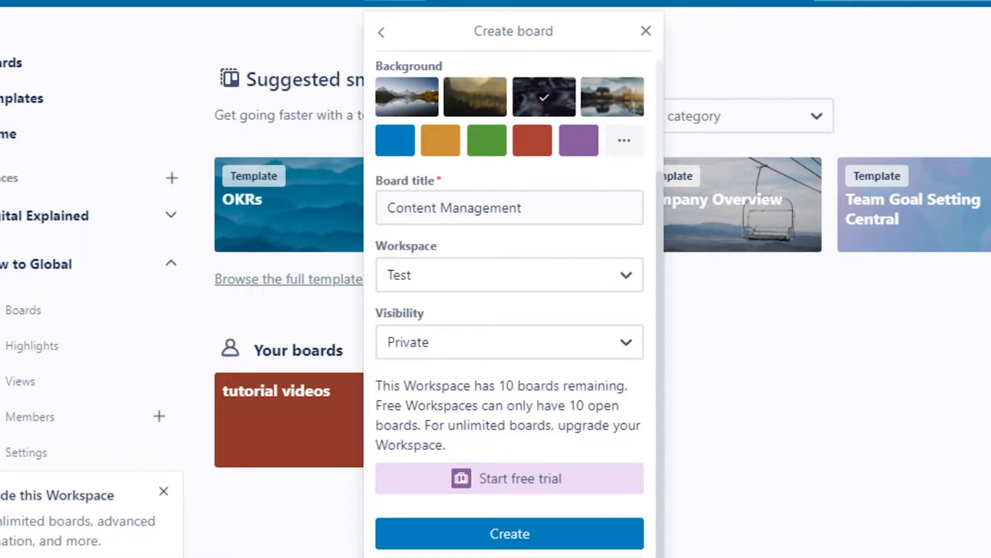
- Open the Agile Board template from the template list, look through its full preview page, and return to its creation form
{"action": "key", "text": "Return"}
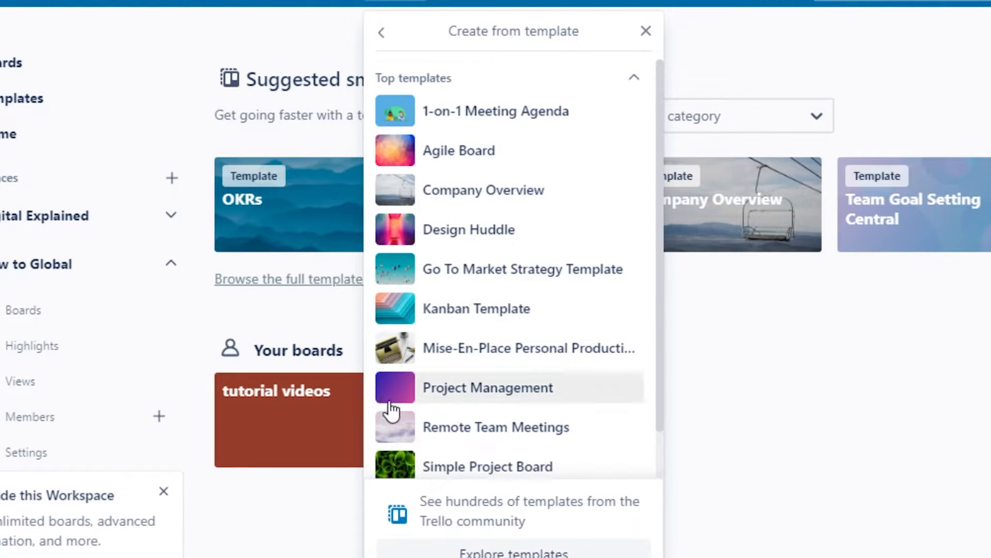
{"action": "left_click", "coordinate": [397, 159]}
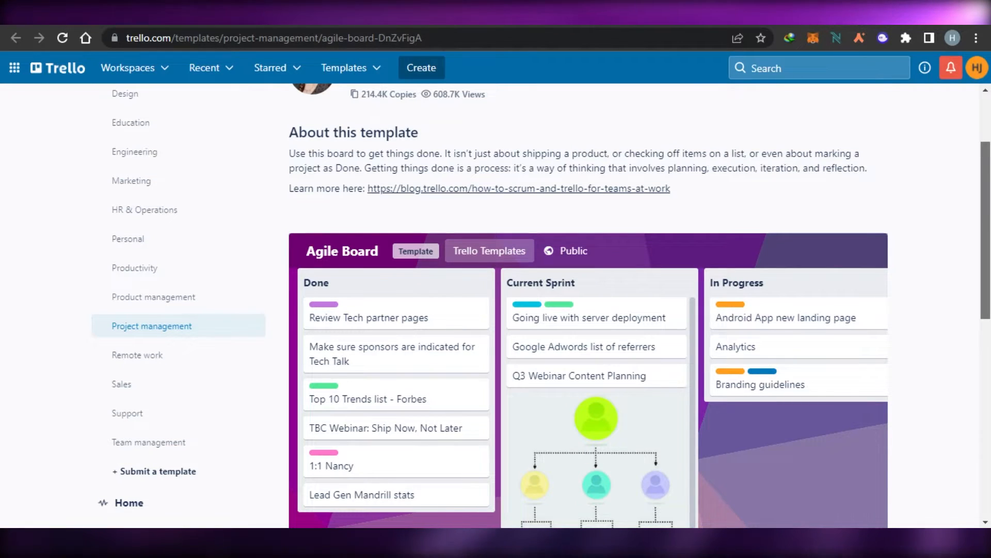
{"action": "scroll", "coordinate": [463, 264], "scroll_direction": "down", "scroll_amount": 2}
{"action": "scroll", "coordinate": [463, 264], "scroll_direction": "down", "scroll_amount": 5}
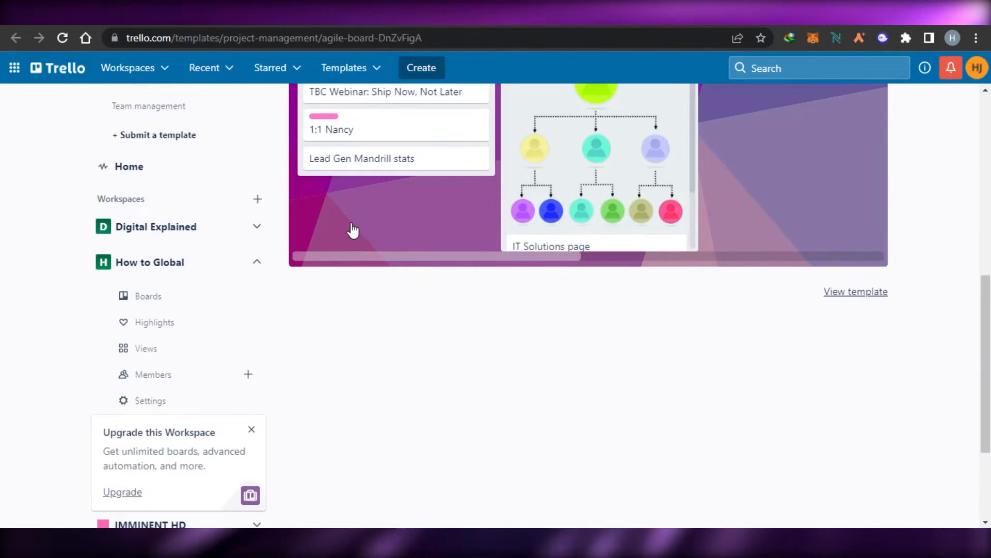
{"action": "scroll", "coordinate": [924, 332], "scroll_direction": "up", "scroll_amount": 3}
{"action": "scroll", "coordinate": [593, 193], "scroll_direction": "up", "scroll_amount": 3}
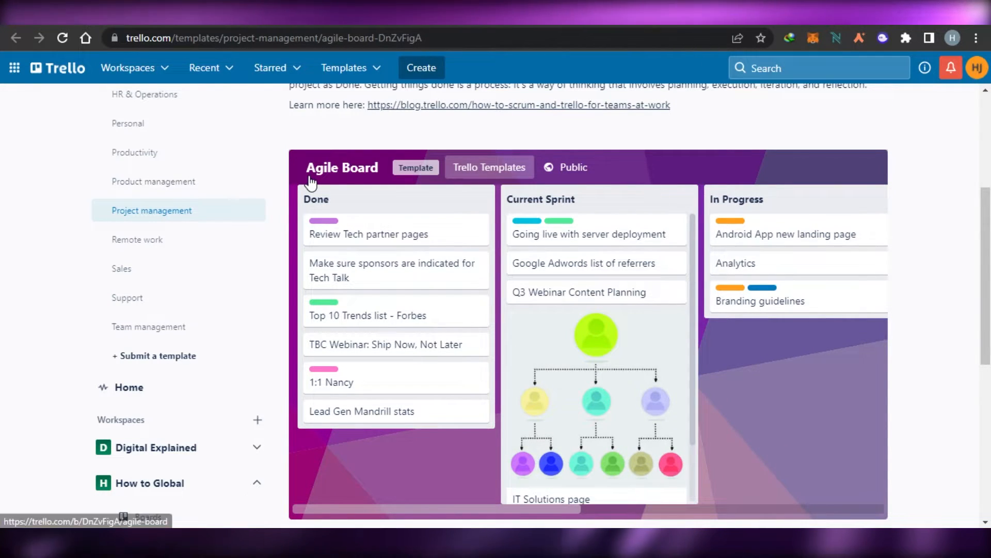
{"action": "left_click", "coordinate": [687, 15]}
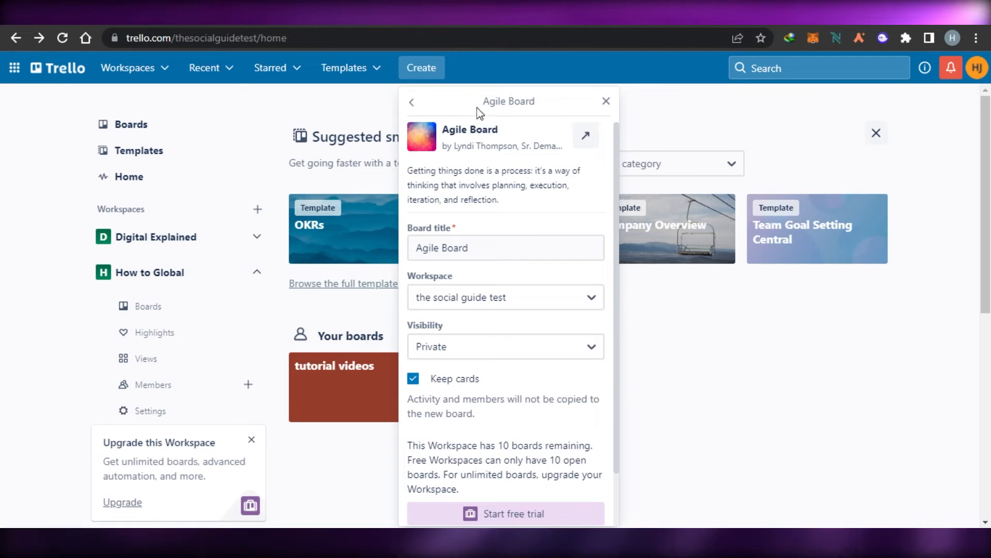
- Go back to the blank board form and create a private board titled Content Mnagement in the Test workspace
{"action": "left_click", "coordinate": [411, 103]}
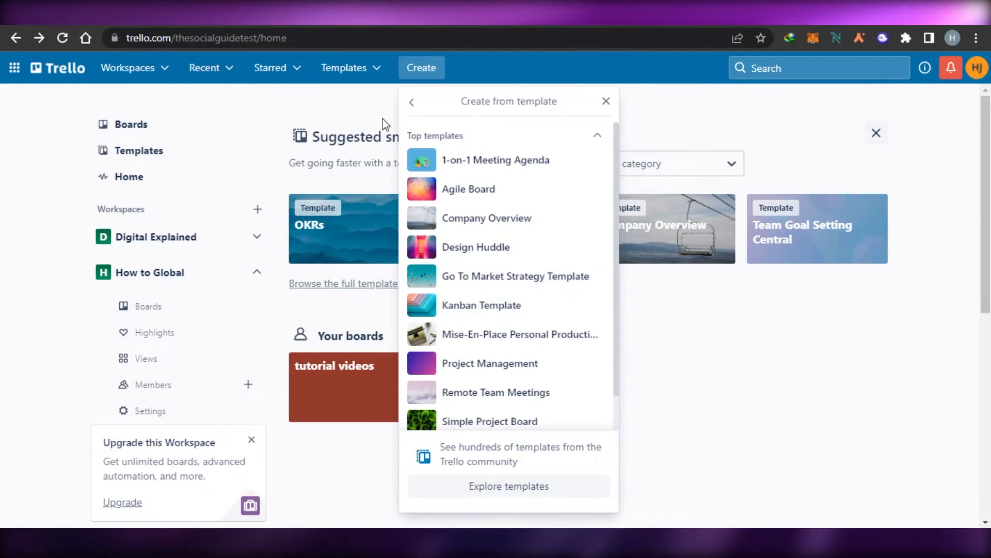
{"action": "left_click", "coordinate": [412, 103]}
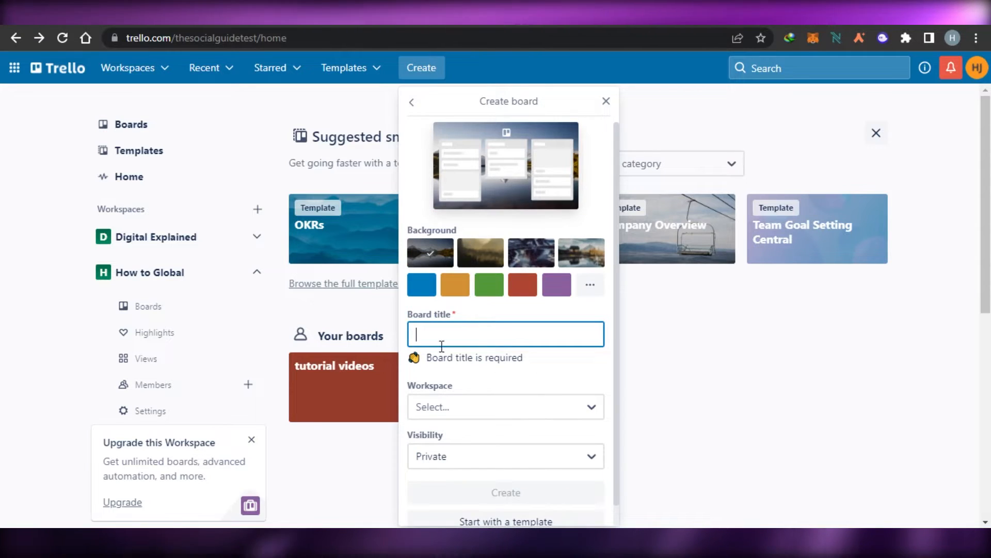
{"action": "scroll", "coordinate": [618, 304], "scroll_direction": "down", "scroll_amount": 1}
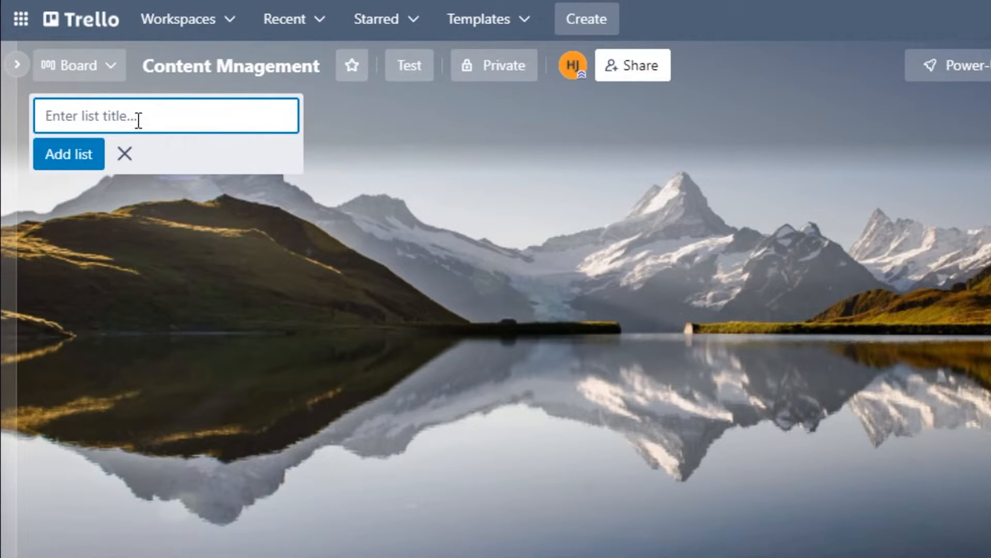
- Add lists named to do, in progress, completed, error and ideas to the board
{"action": "type", "text": "to d"}
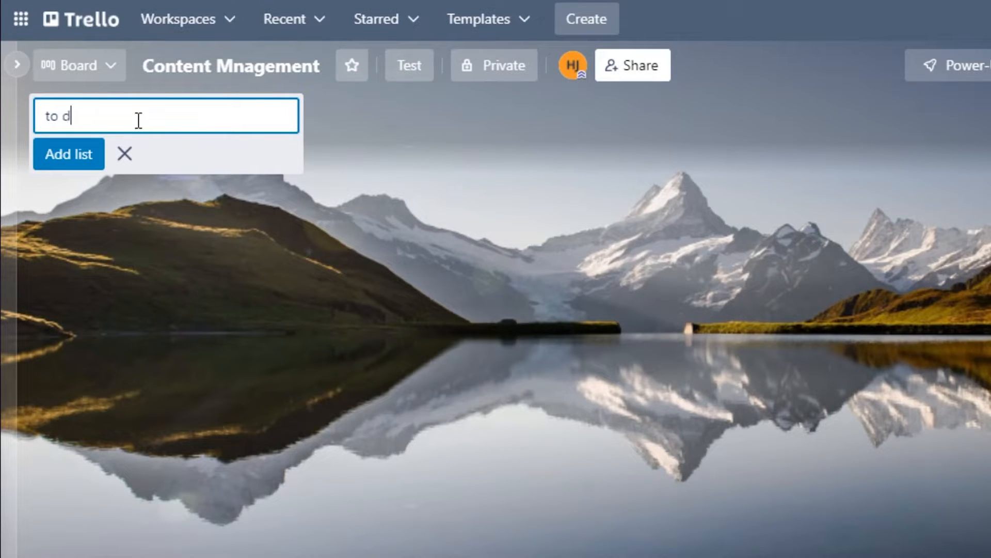
{"action": "type", "text": "o"}
{"action": "key", "text": "Return"}
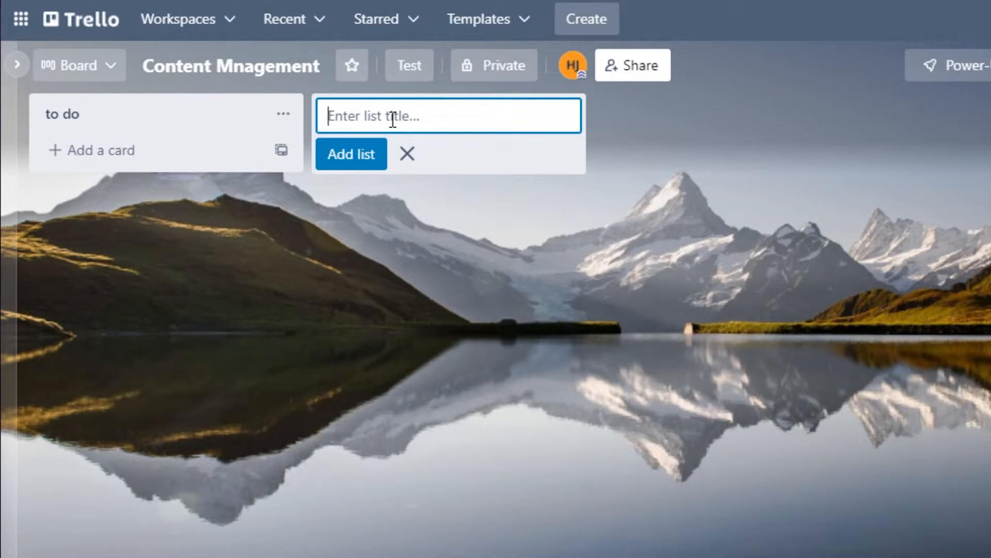
{"action": "type", "text": "i"}
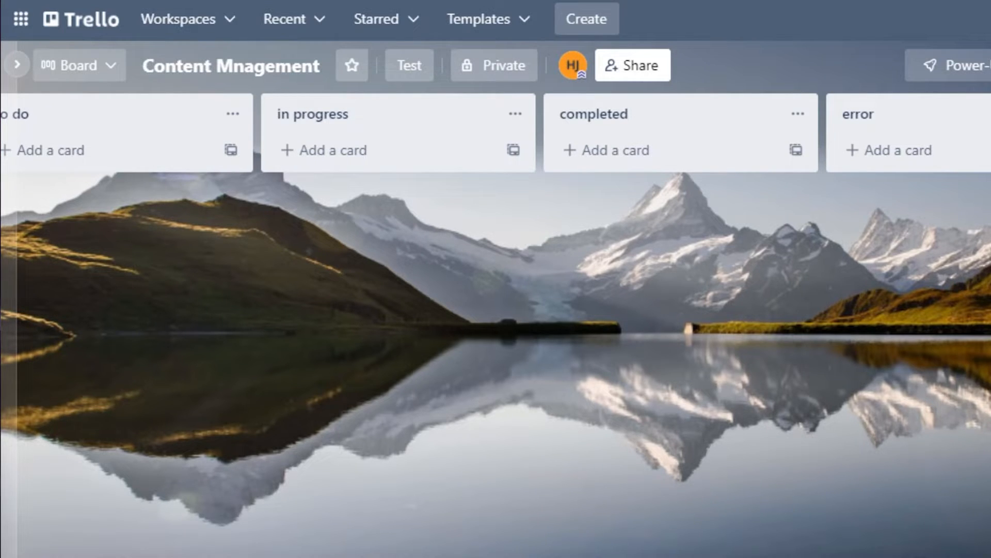
{"action": "scroll", "coordinate": [495, 133], "scroll_direction": "left", "scroll_amount": 1}
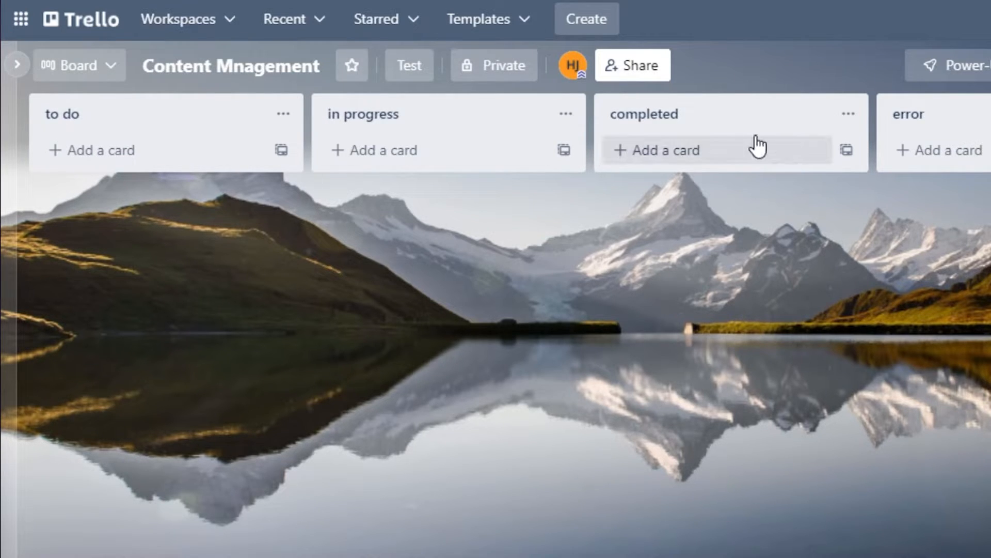
- Add the cards task 1, task2, task3 and task 4 to the to do list
{"action": "left_click", "coordinate": [104, 153]}
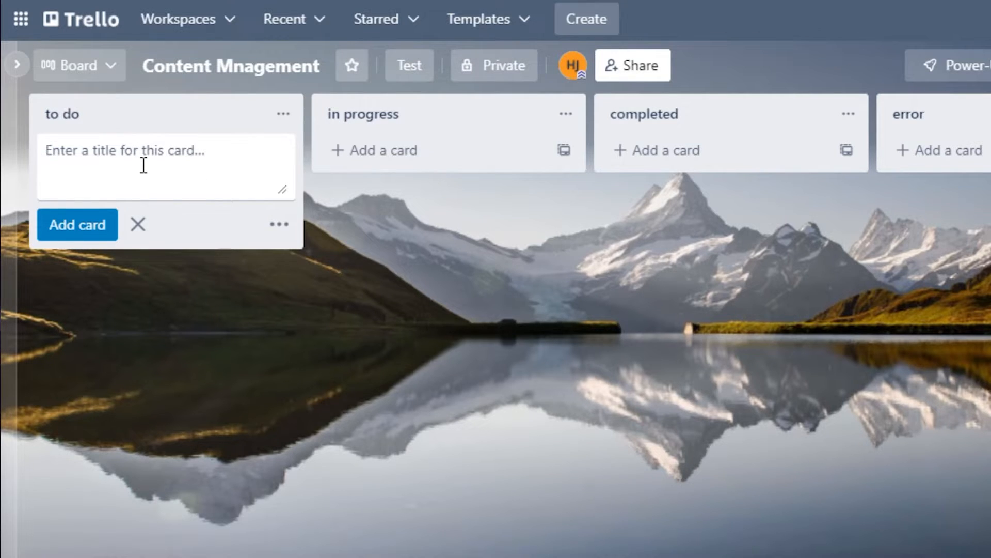
{"action": "type", "text": "task 1"}
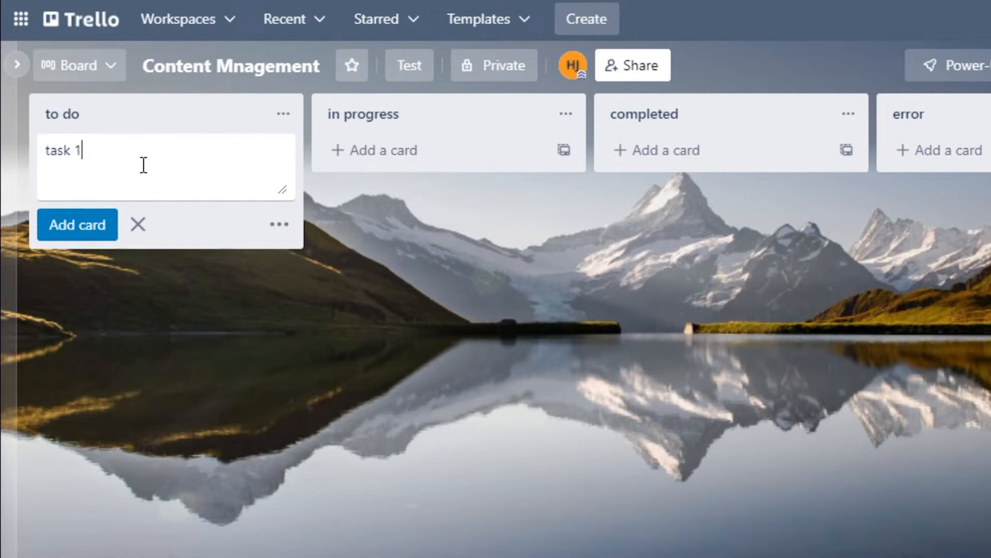
{"action": "key", "text": "Return"}
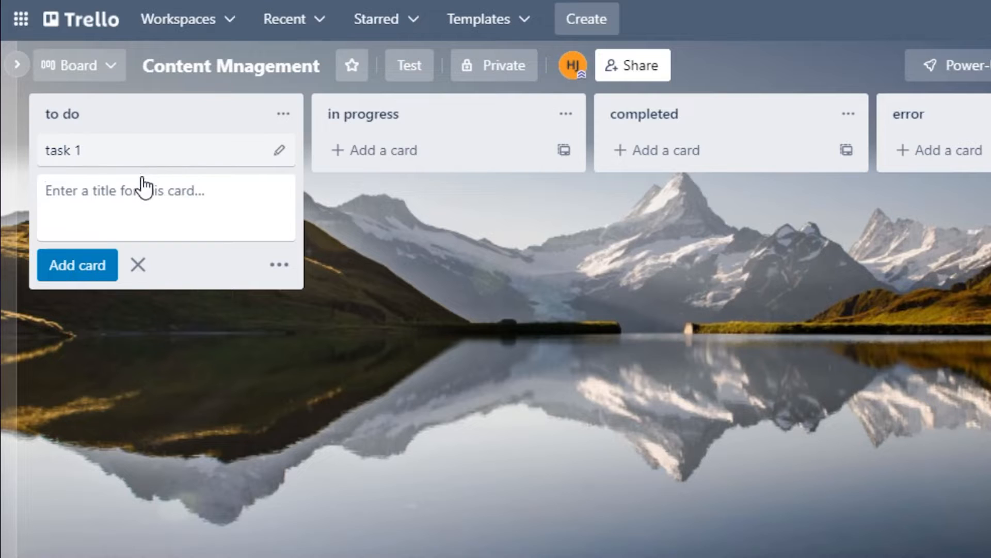
{"action": "type", "text": "task2"}
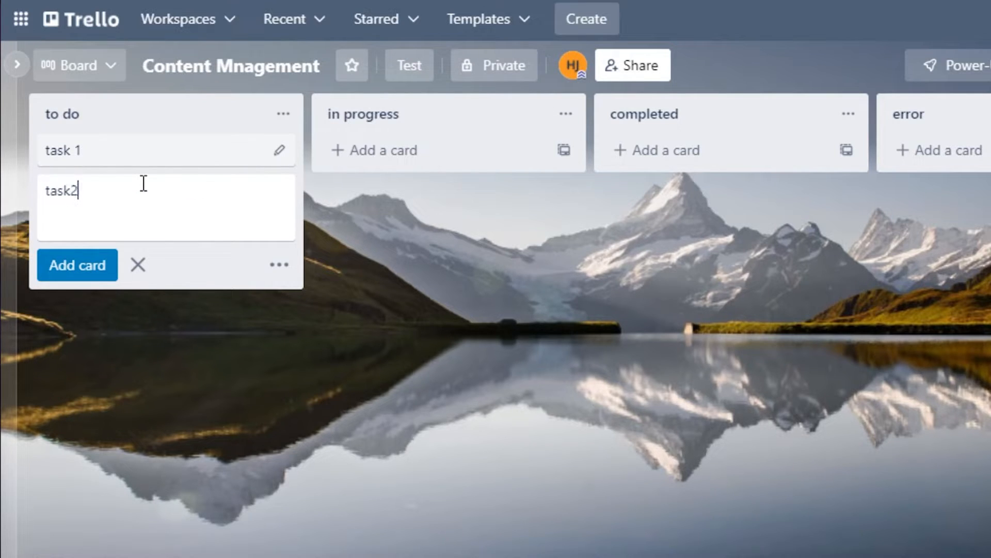
{"action": "key", "text": "Return"}
{"action": "type", "text": "task3"}
{"action": "key", "text": "Return"}
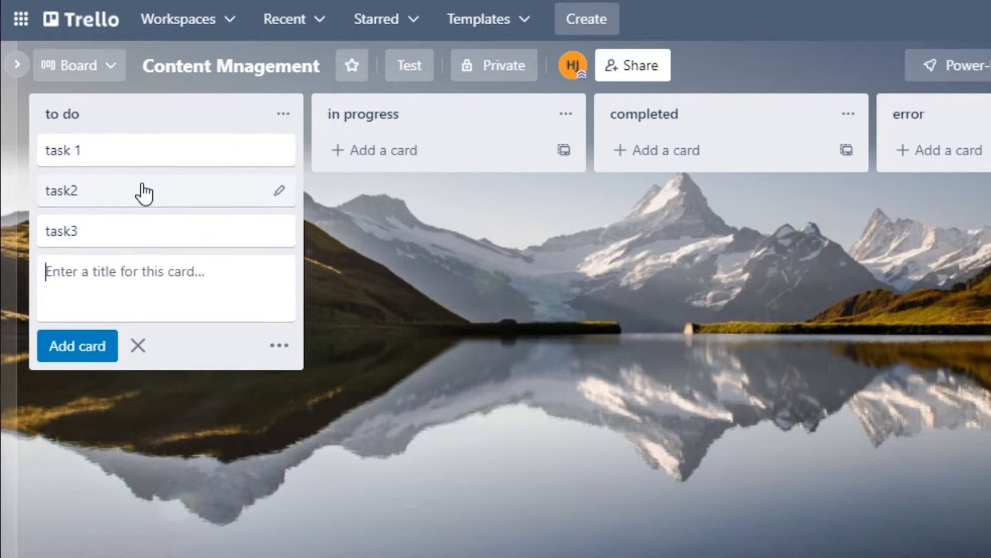
{"action": "type", "text": "task 4"}
{"action": "key", "text": "Return"}
{"action": "key", "text": "Escape"}
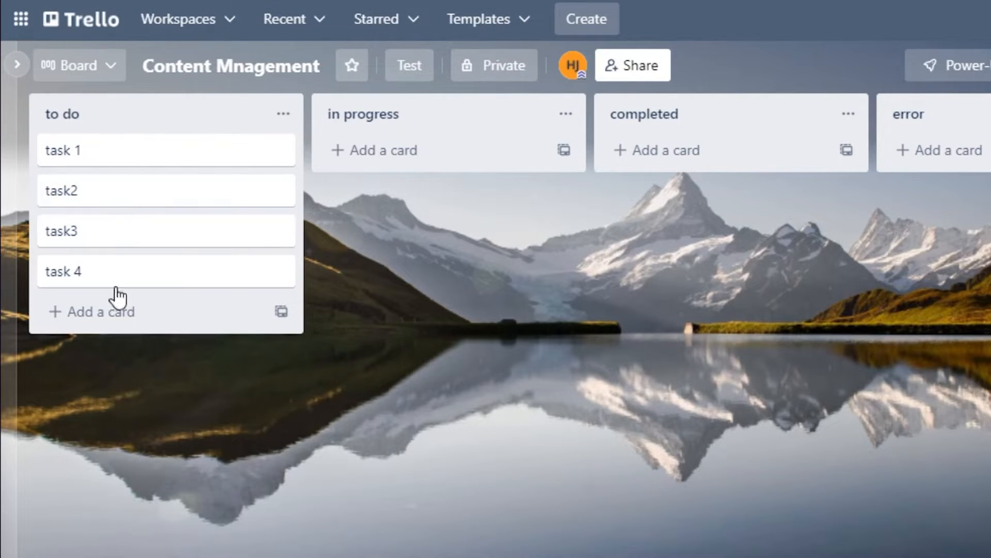
- Rename the task3 card to task 3 and enter "description....." as its description
{"action": "left_click", "coordinate": [130, 237]}
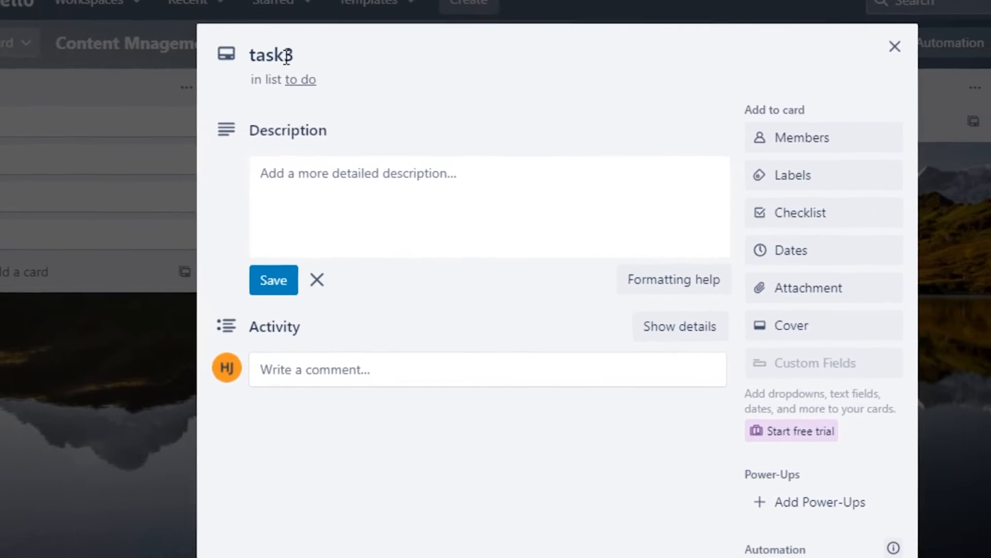
{"action": "left_click", "coordinate": [390, 77]}
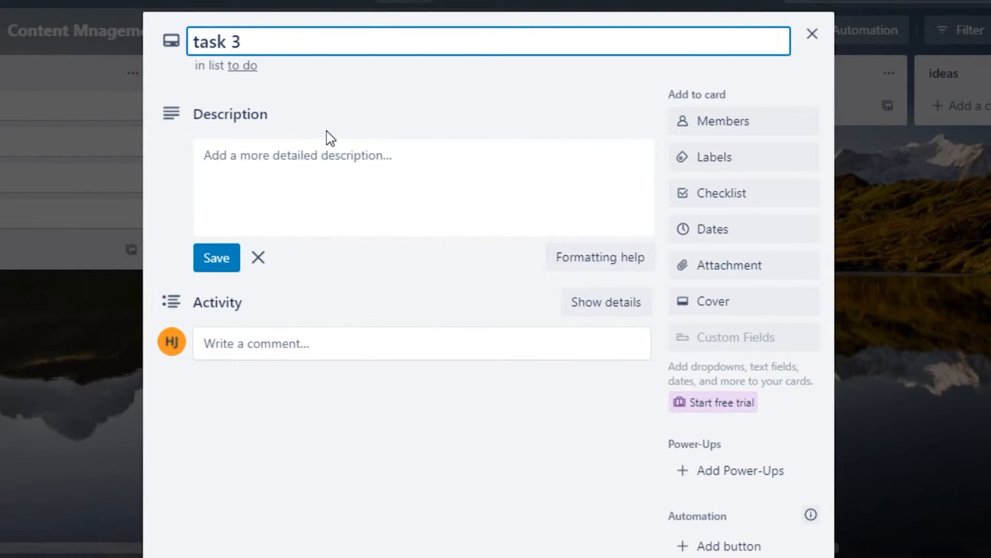
{"action": "left_click", "coordinate": [319, 154]}
{"action": "type", "text": "description....."}
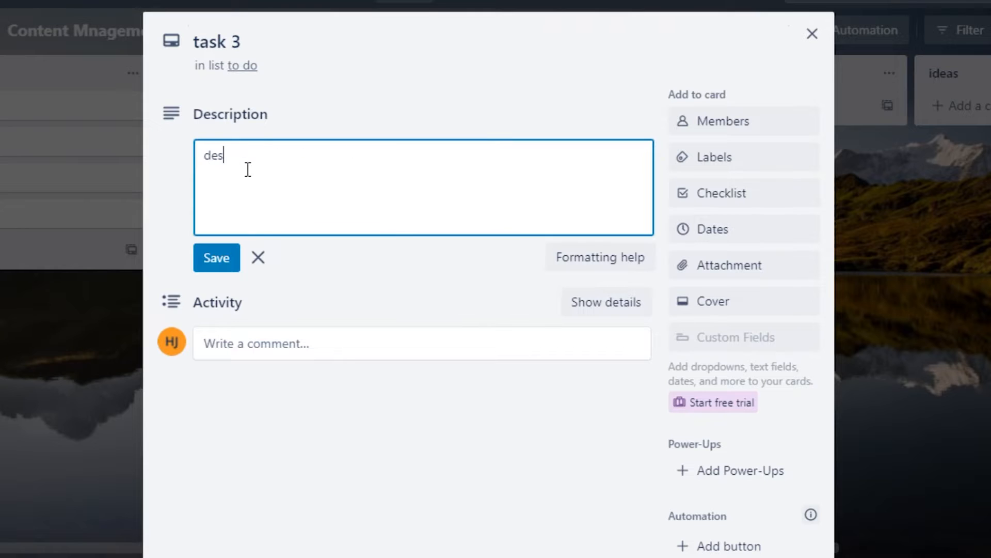
- Assign the listed board member to the task 3 card
{"action": "left_click", "coordinate": [727, 121]}
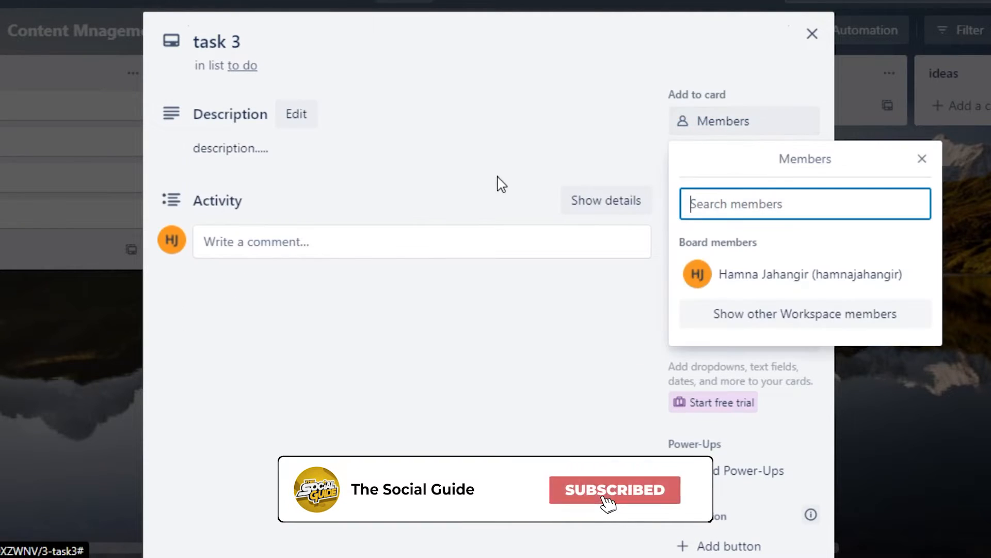
{"action": "left_click", "coordinate": [681, 270]}
{"action": "left_click", "coordinate": [570, 223]}
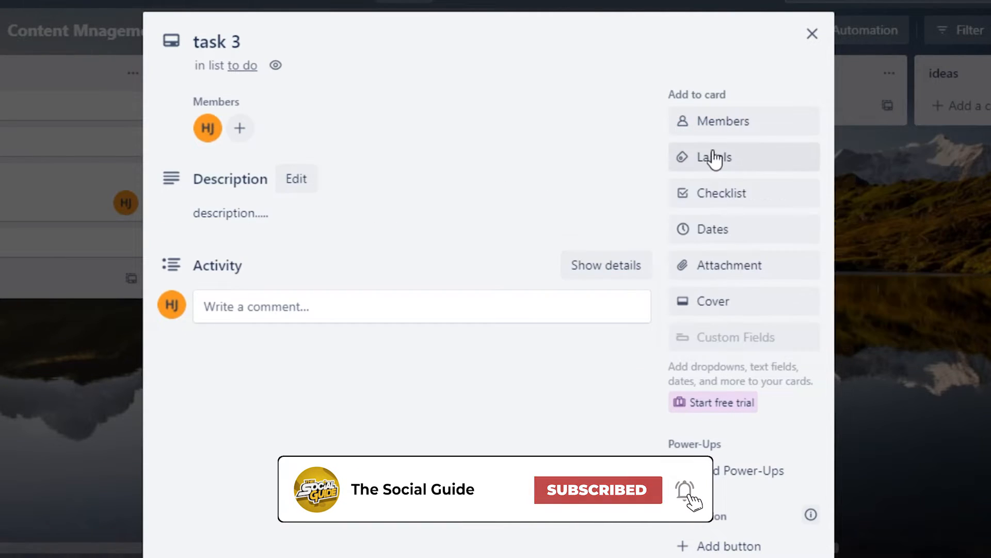
- Name the labels Scripts (green), Editing (yellow), Editing done (orange), Vo done (red), Repeat (purple) and Important (blue)
{"action": "left_click", "coordinate": [711, 156]}
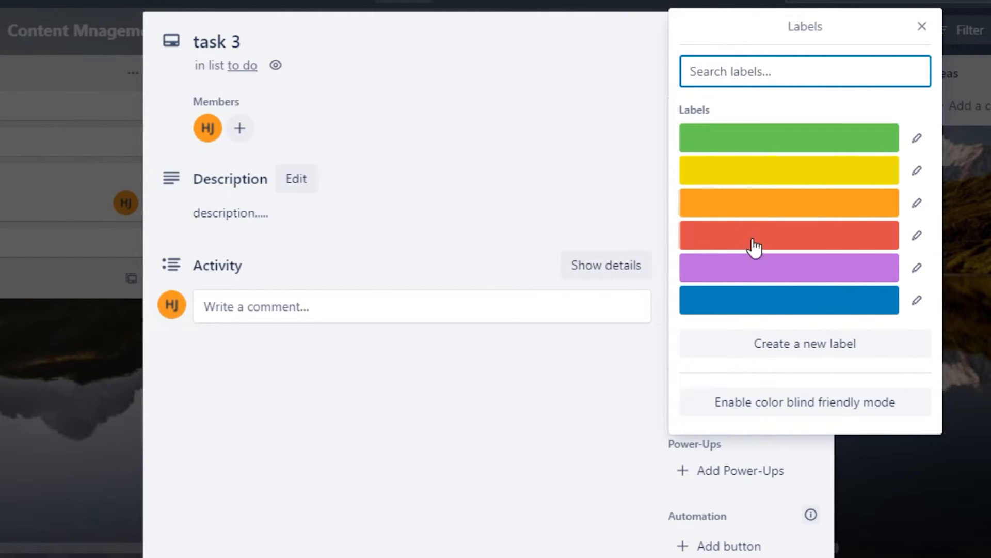
{"action": "left_click", "coordinate": [917, 140]}
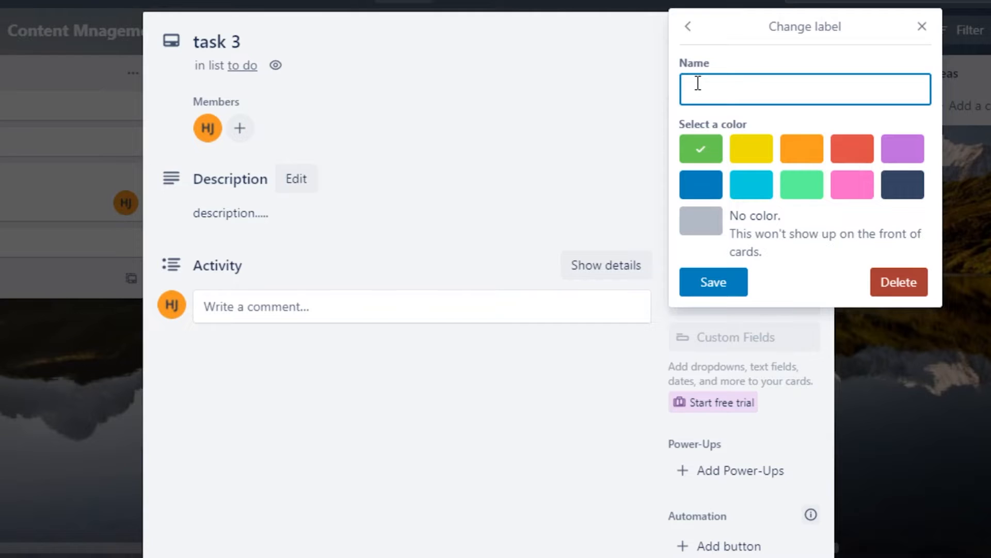
{"action": "type", "text": "Scripts"}
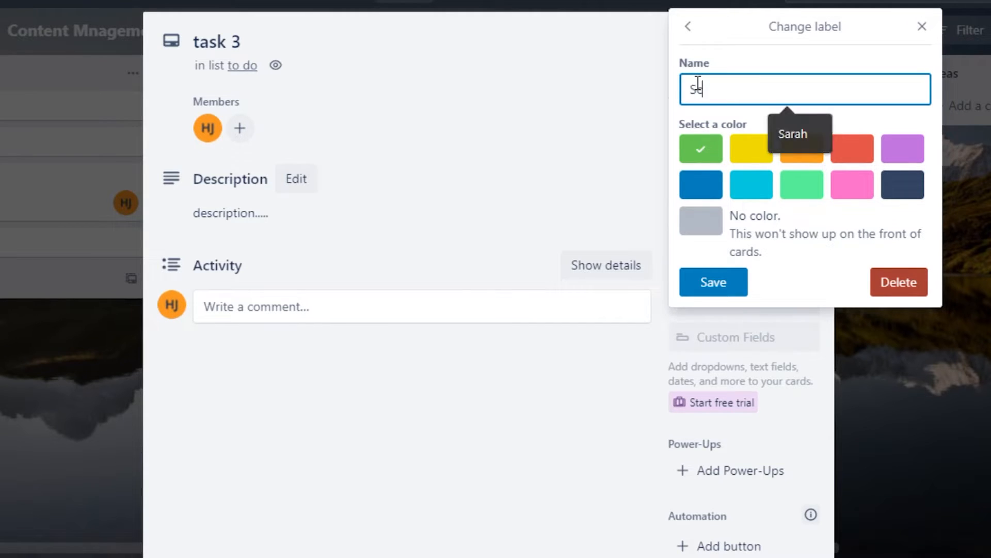
{"action": "left_click", "coordinate": [717, 282]}
{"action": "left_click", "coordinate": [916, 205]}
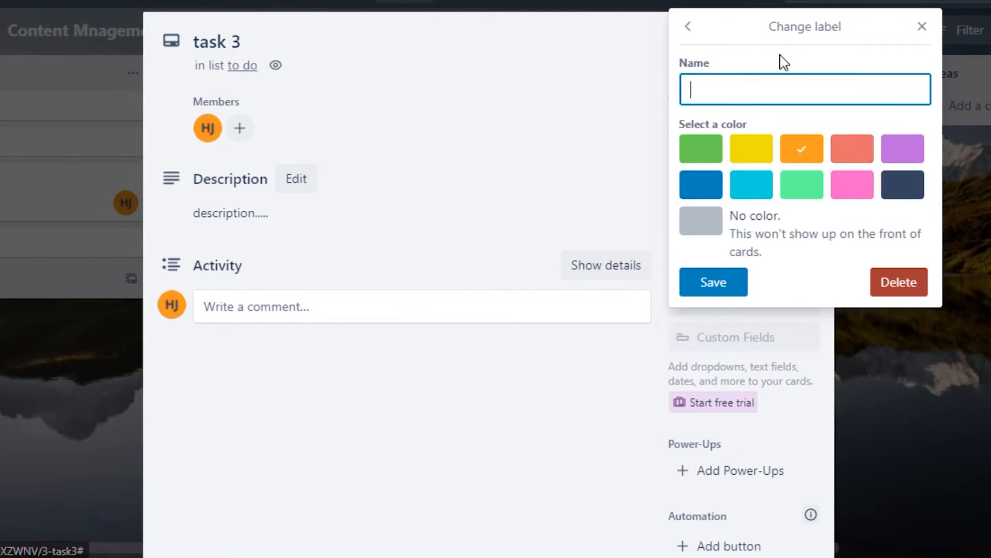
{"action": "type", "text": "E"}
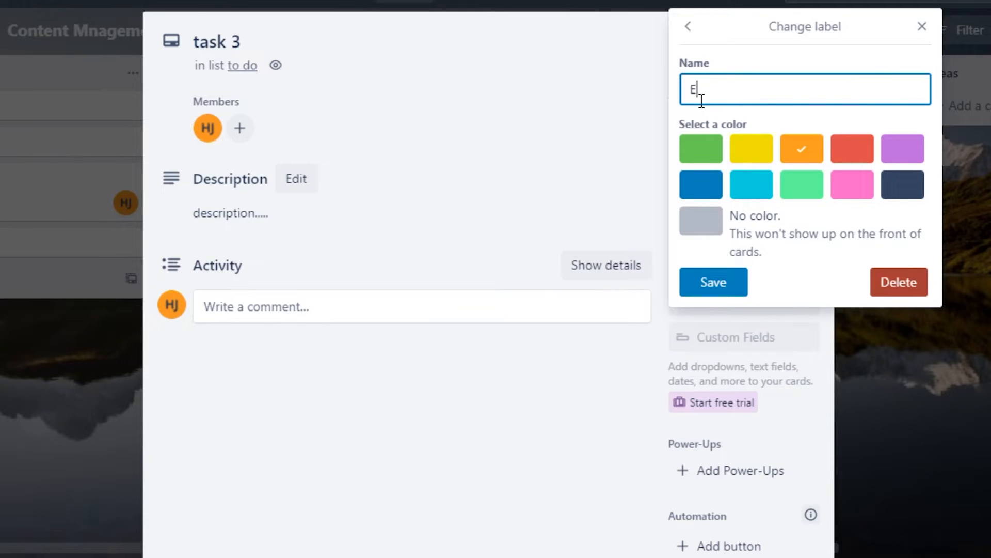
{"action": "type", "text": "diting done"}
{"action": "key", "text": "Return"}
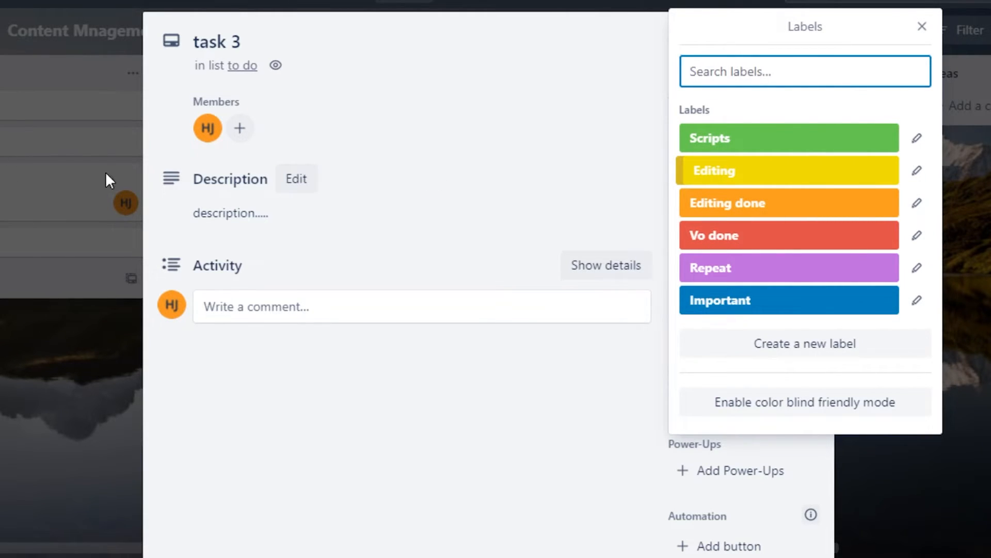
- Apply the Scripts, Vo done and Important labels to the task 3 card
{"action": "left_click", "coordinate": [762, 140]}
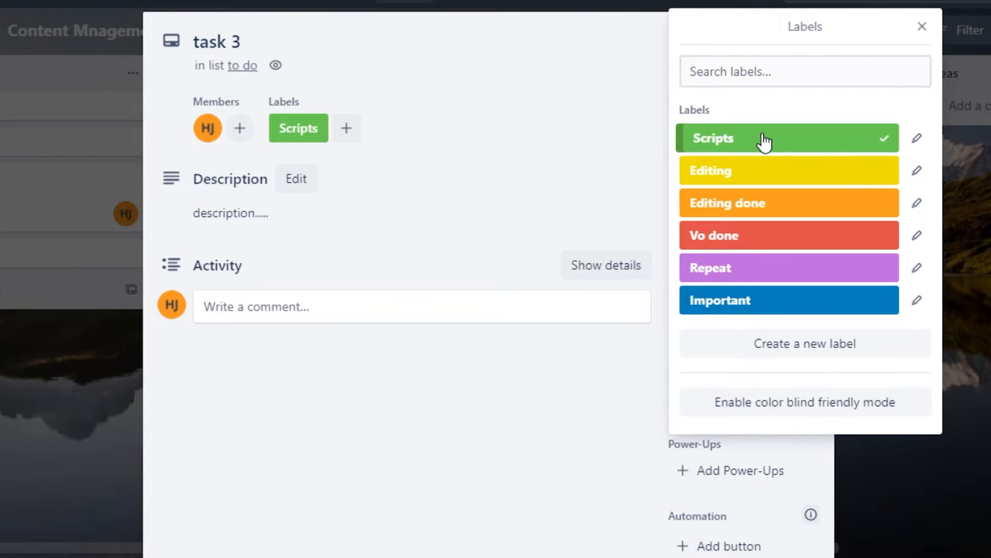
{"action": "left_click", "coordinate": [735, 239]}
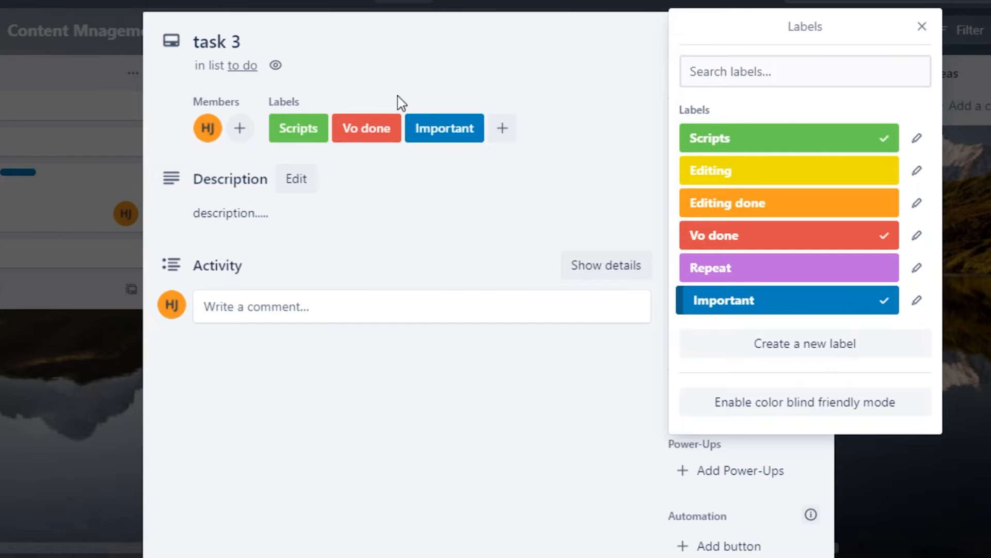
{"action": "left_click", "coordinate": [598, 195]}
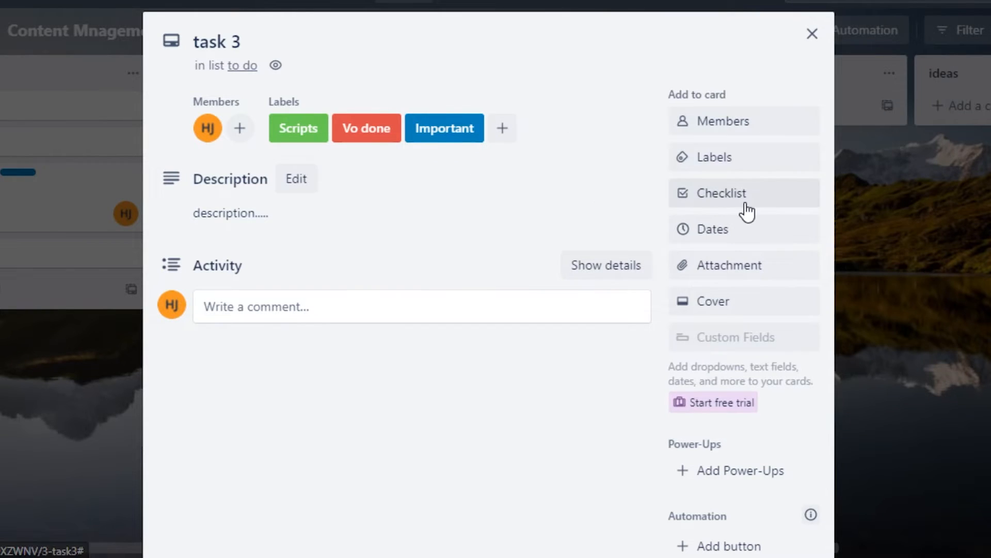
- Set the due date of the task 3 card to 05/14/2022 and save it
{"action": "left_click", "coordinate": [725, 231]}
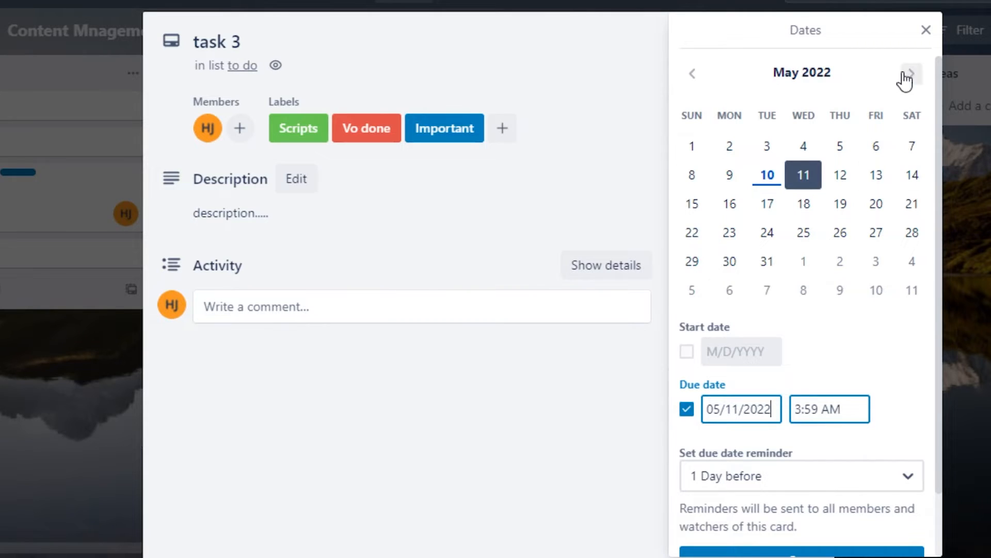
{"action": "left_click", "coordinate": [911, 176]}
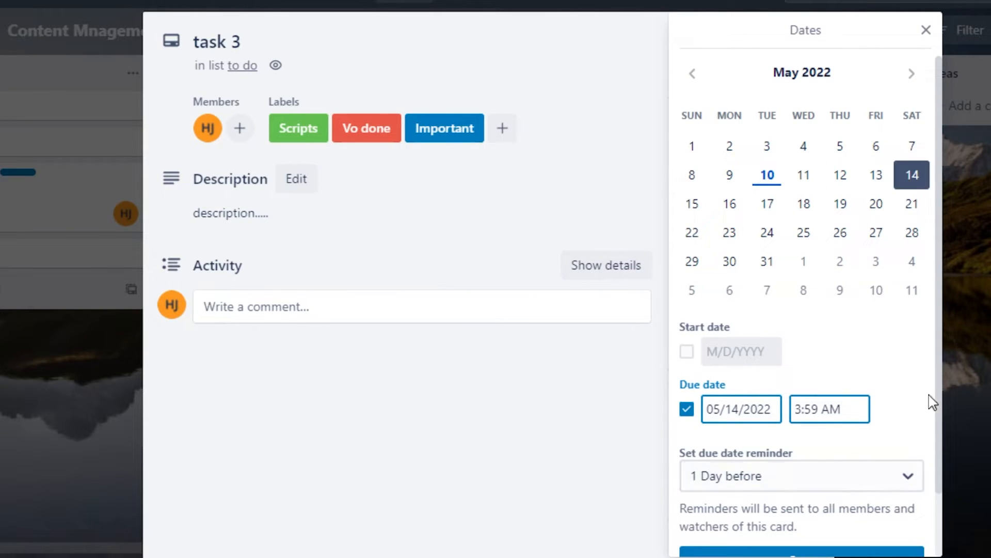
{"action": "scroll", "coordinate": [937, 294], "scroll_direction": "down", "scroll_amount": 2}
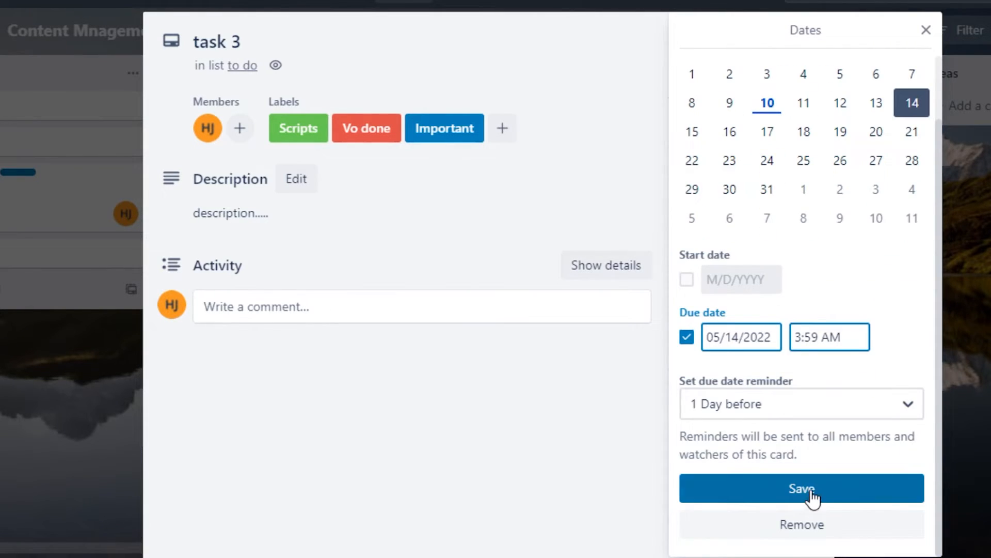
{"action": "left_click", "coordinate": [815, 496]}
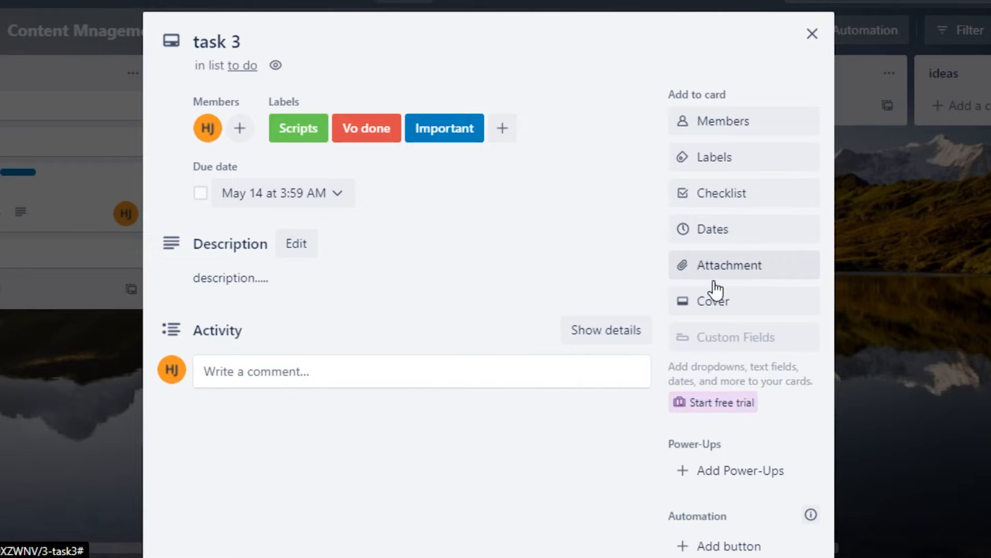
- Use the blurred colourful lights photo from Unsplash as the task 3 card's cover, and close the card
{"action": "left_click", "coordinate": [714, 304]}
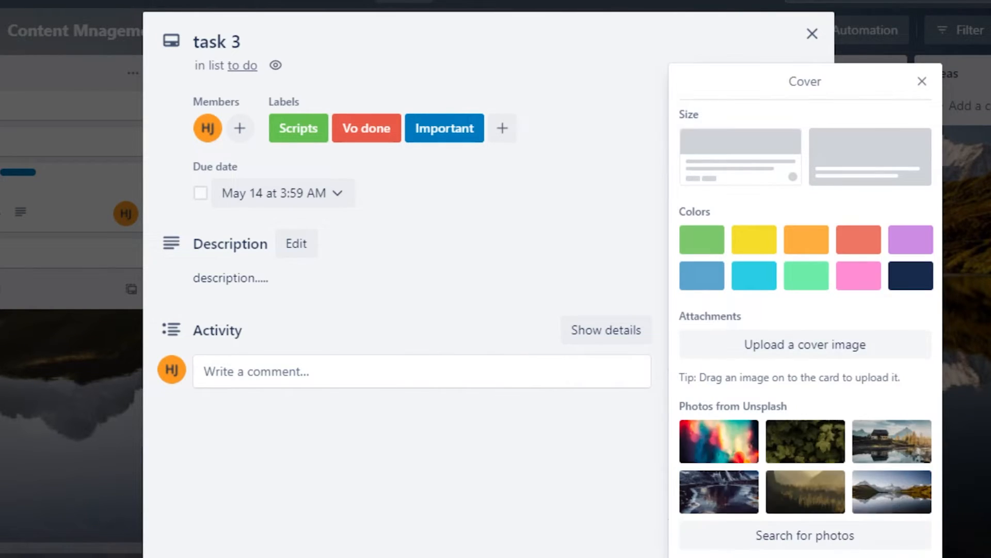
{"action": "scroll", "coordinate": [398, 289], "scroll_direction": "down", "scroll_amount": 2}
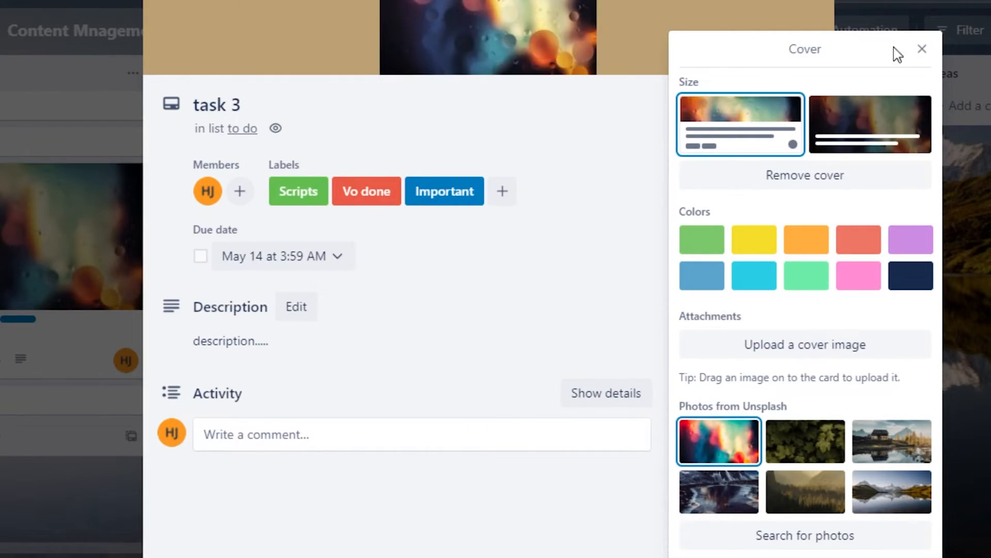
{"action": "left_click", "coordinate": [923, 49]}
{"action": "scroll", "coordinate": [621, 429], "scroll_direction": "down", "scroll_amount": 6}
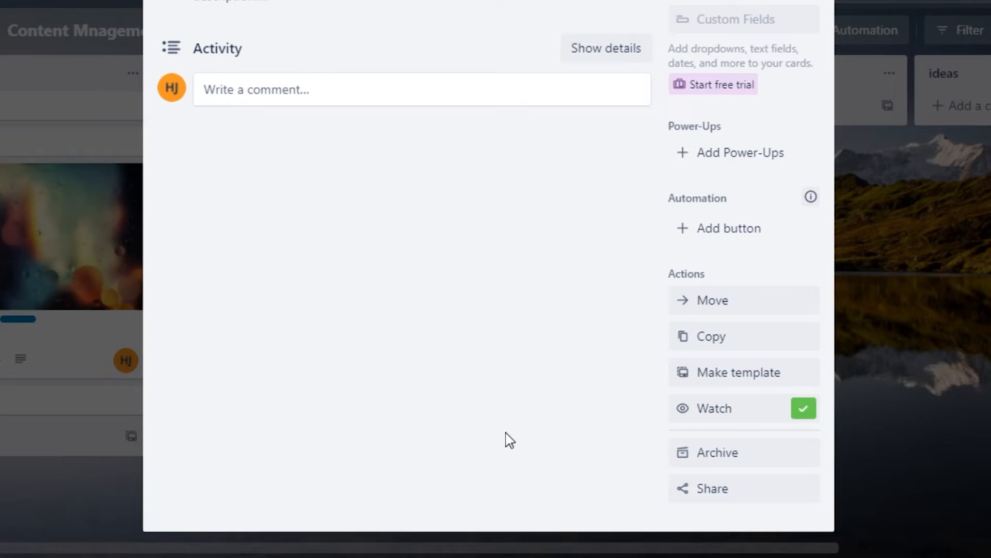
{"action": "scroll", "coordinate": [488, 279], "scroll_direction": "up", "scroll_amount": 3}
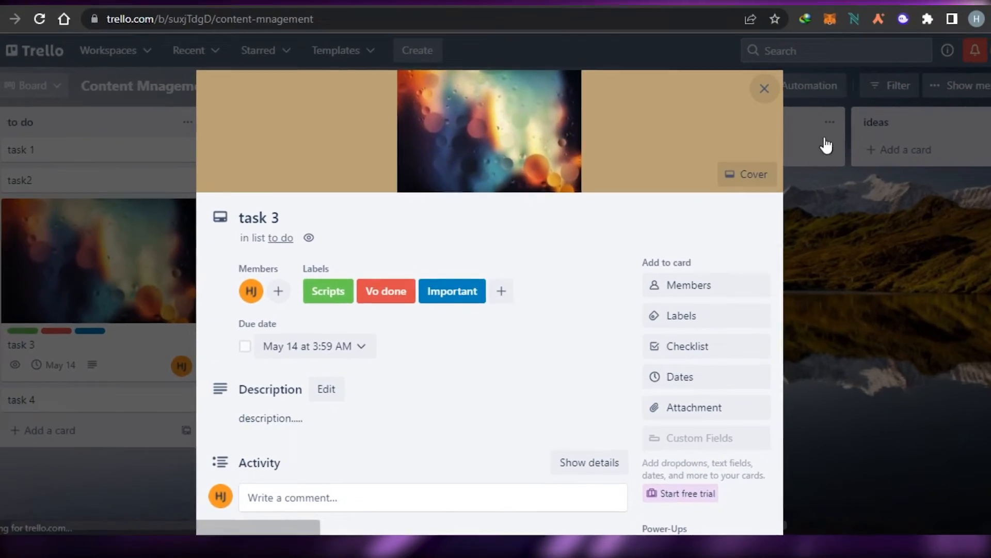
{"action": "left_click", "coordinate": [823, 144]}
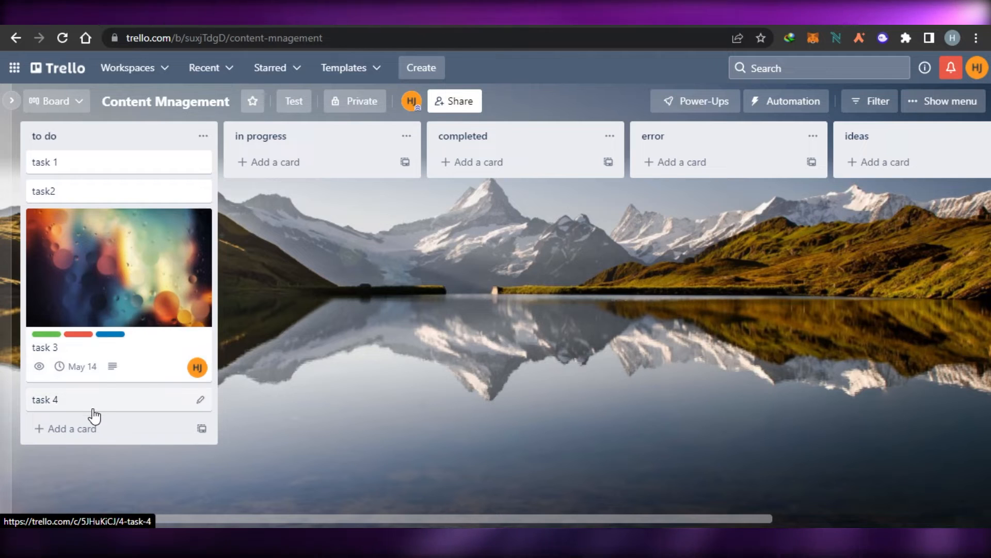
- Move the task 4 card to the in progress list and the task 1 card to the completed list
{"action": "left_click_drag", "start_coordinate": [104, 399], "coordinate": [281, 169]}
{"action": "left_click_drag", "start_coordinate": [91, 165], "coordinate": [495, 185]}
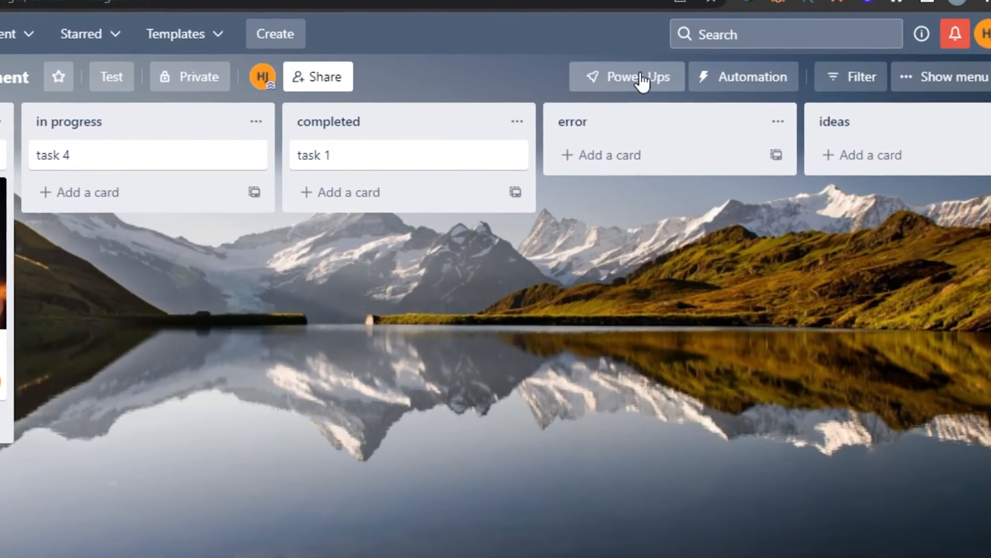
- Browse the featured Power-Ups available for the board, and return to the board
{"action": "left_click", "coordinate": [641, 78]}
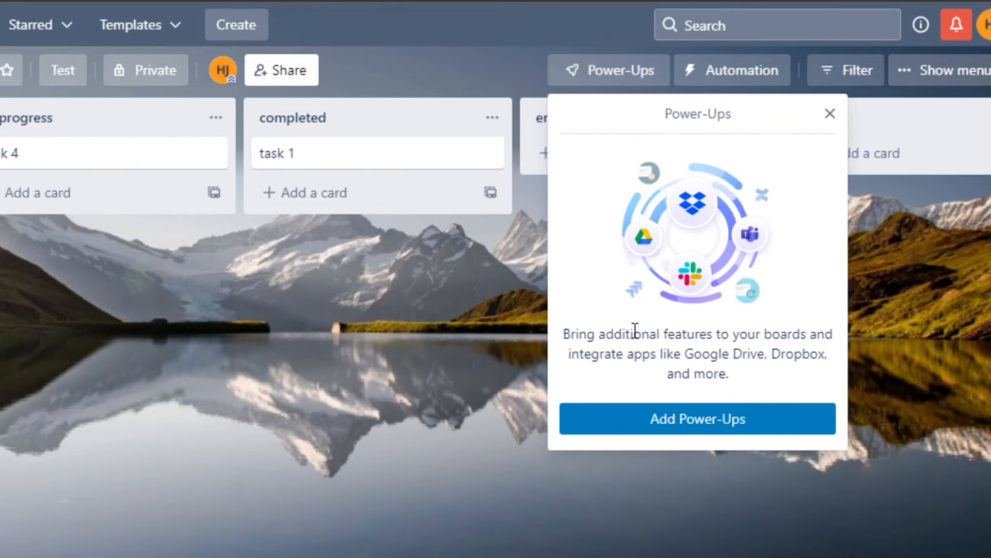
{"action": "left_click", "coordinate": [688, 425]}
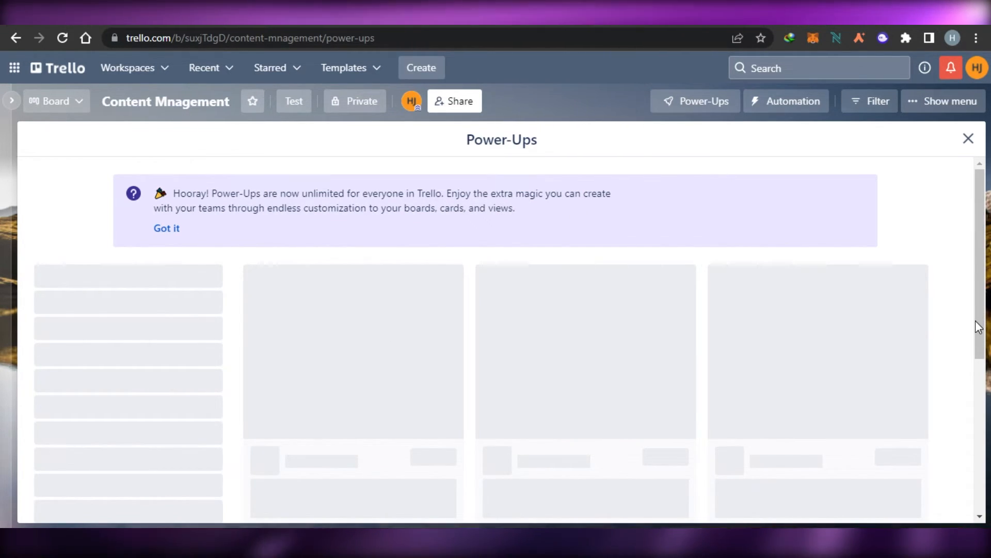
{"action": "scroll", "coordinate": [221, 381], "scroll_direction": "down", "scroll_amount": 5}
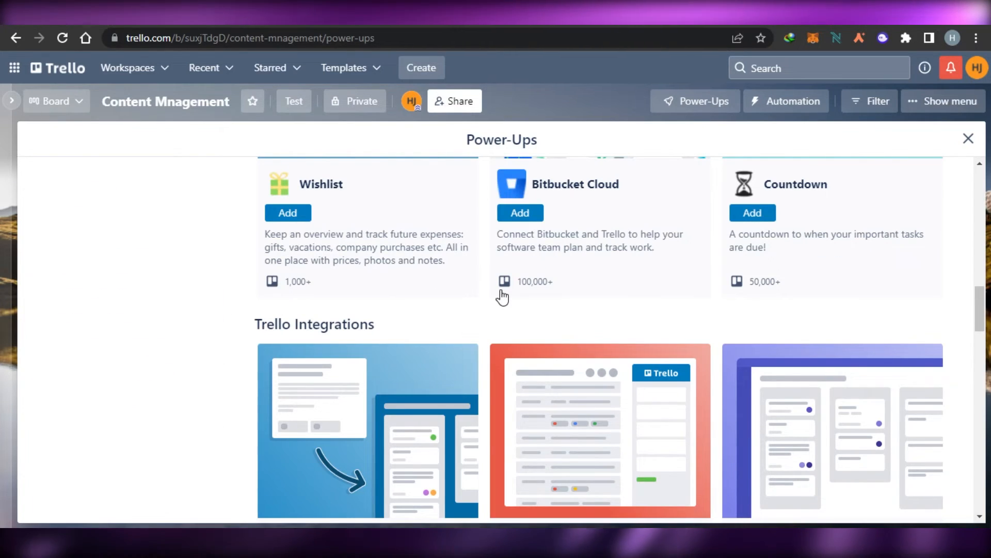
{"action": "left_click_drag", "start_coordinate": [981, 309], "coordinate": [977, 203]}
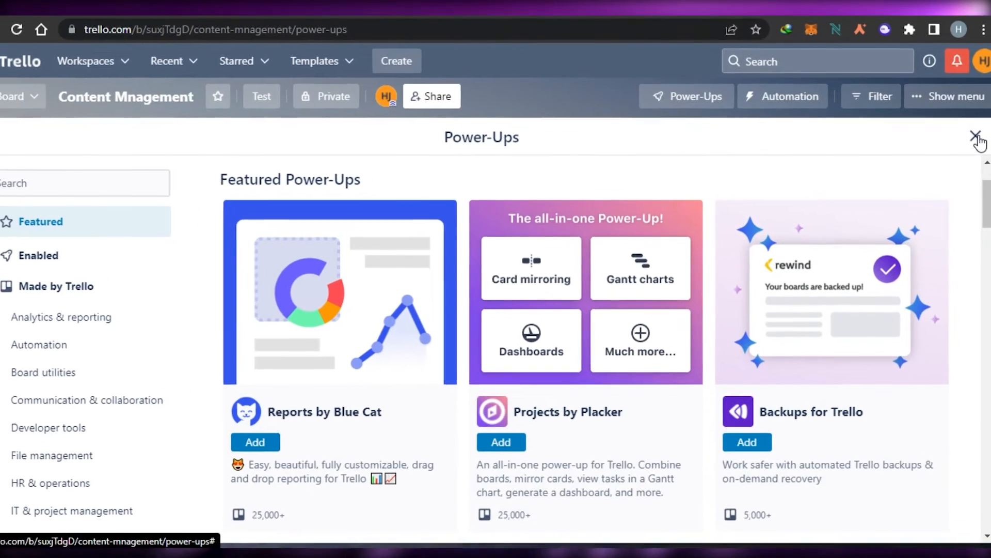
{"action": "left_click", "coordinate": [969, 139]}
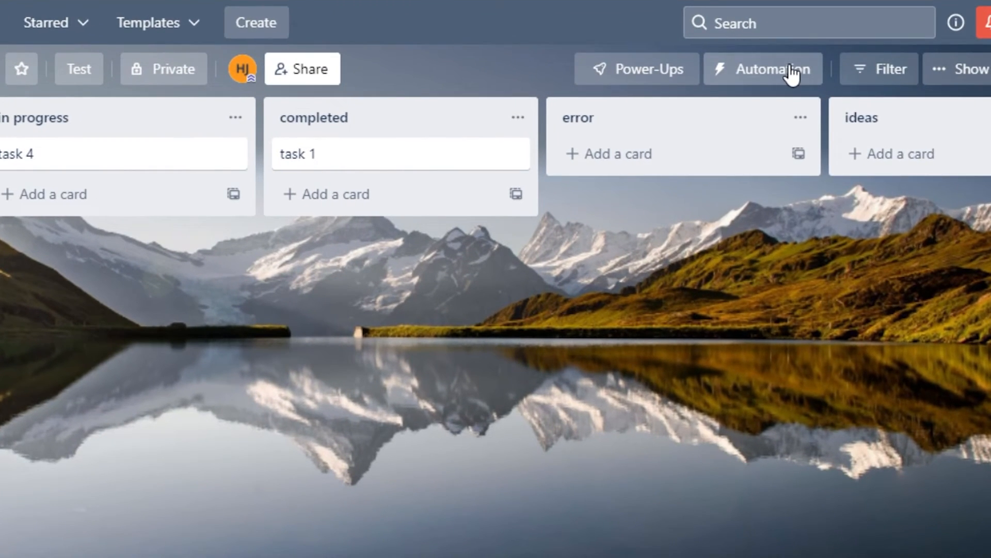
- Look over the board's automation options and its general menu, closing each one
{"action": "left_click", "coordinate": [791, 75]}
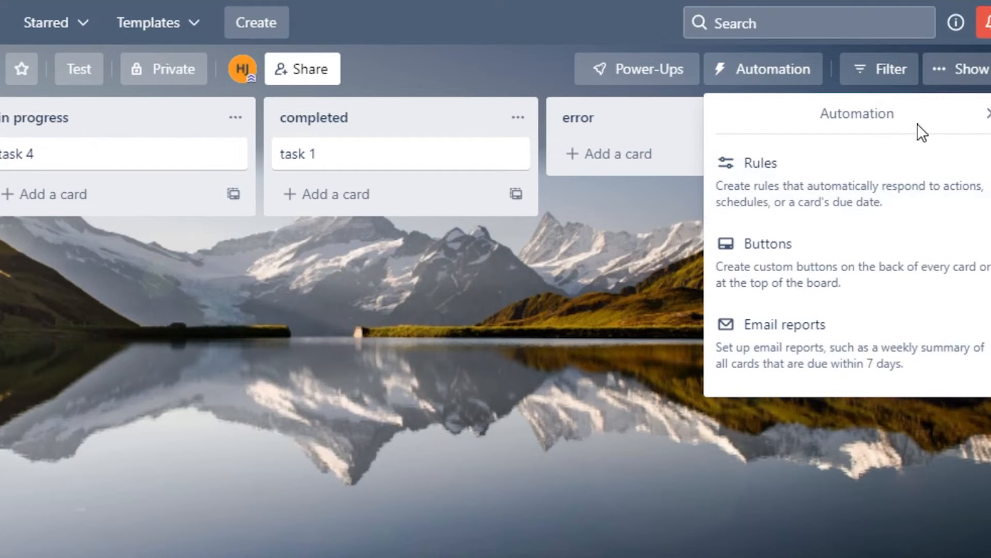
{"action": "left_click", "coordinate": [988, 112]}
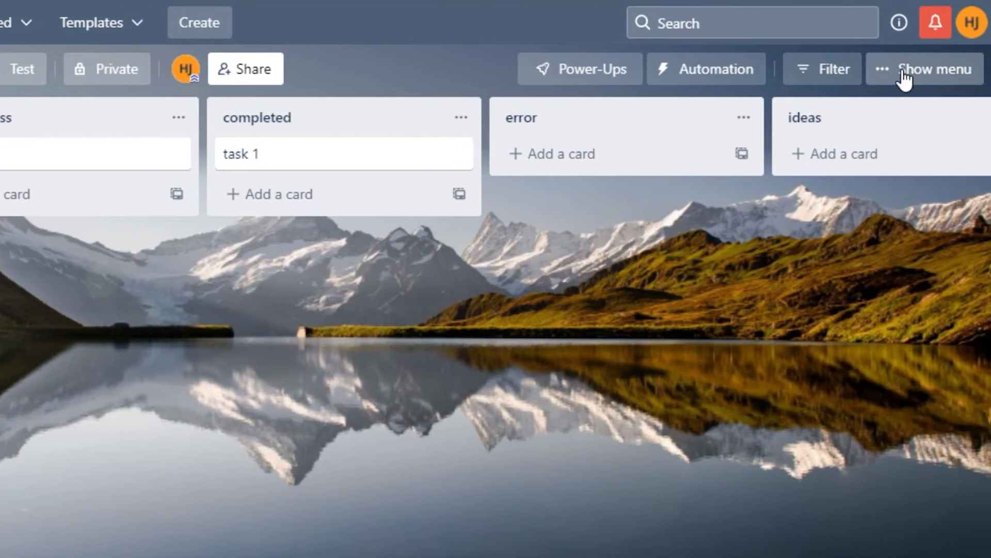
{"action": "left_click", "coordinate": [903, 72]}
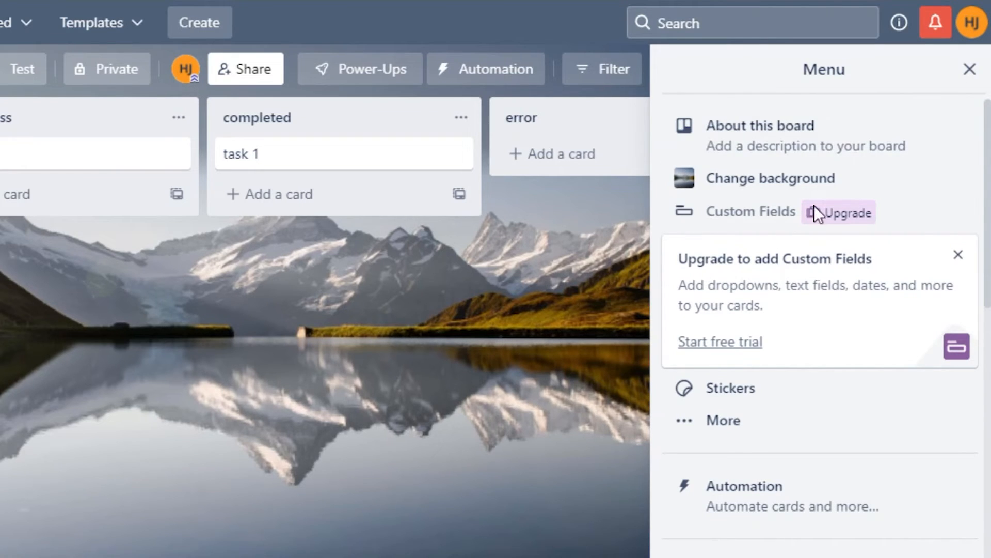
{"action": "left_click", "coordinate": [970, 70]}
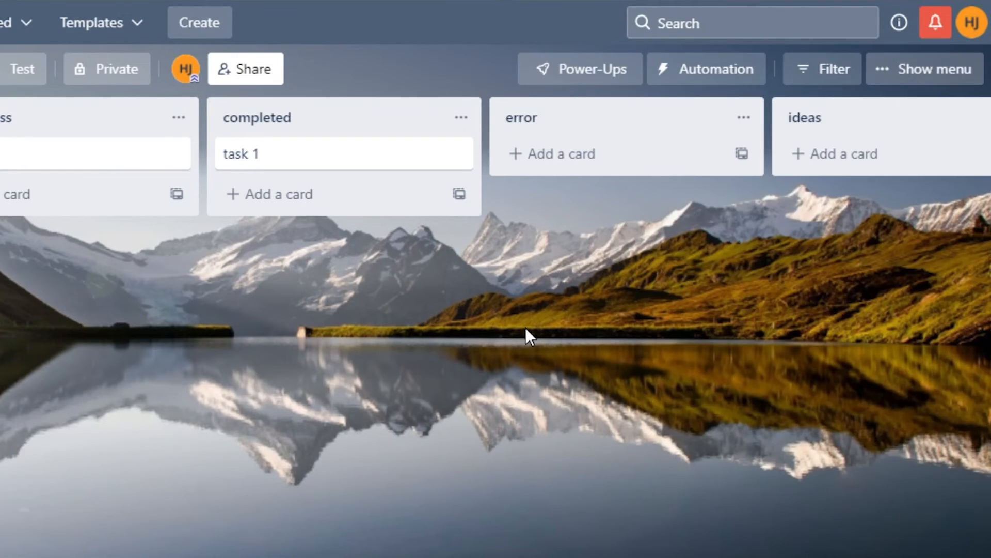
- Add the party-hat husky sticker from the Taco pack to the task 1 card in the completed list
{"action": "left_click", "coordinate": [919, 77]}
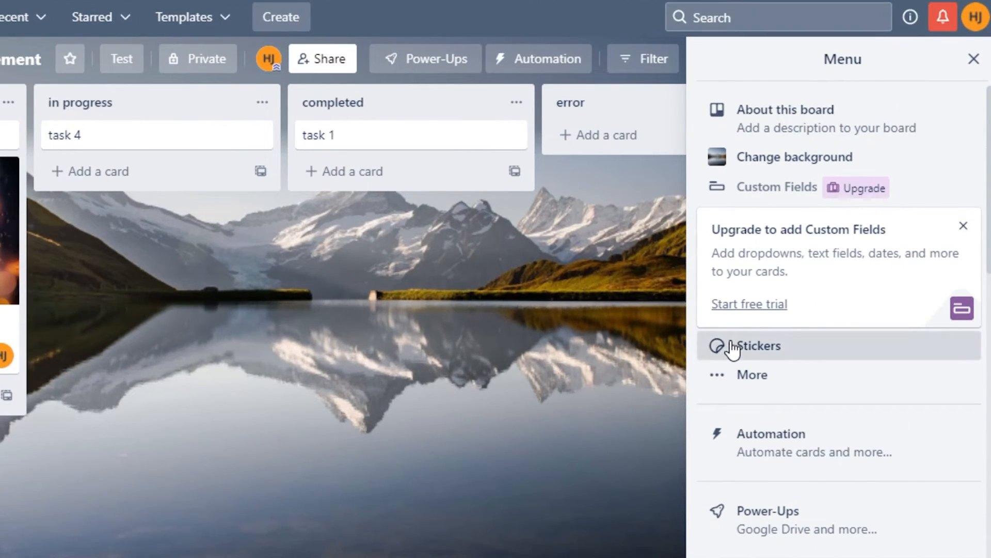
{"action": "left_click", "coordinate": [733, 348]}
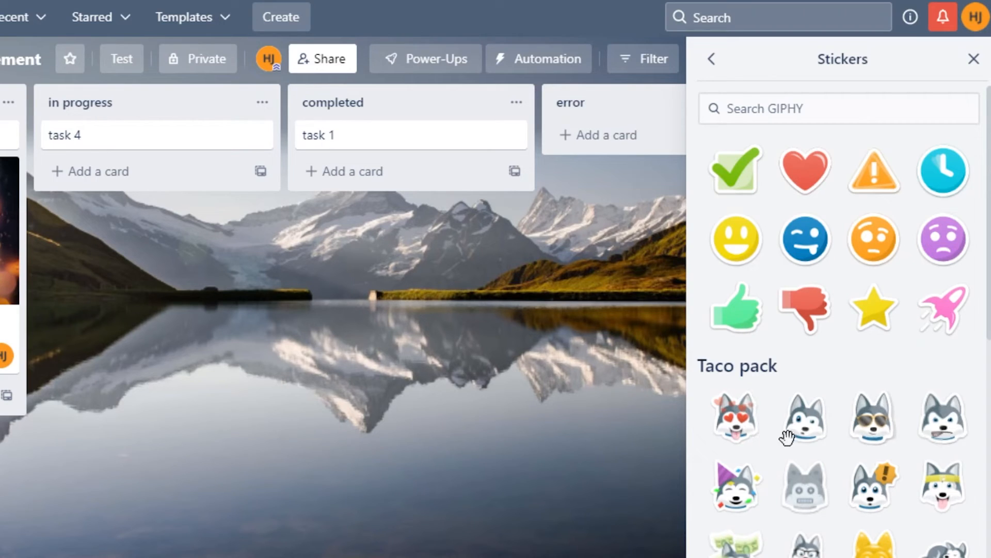
{"action": "left_click_drag", "start_coordinate": [741, 483], "coordinate": [439, 158]}
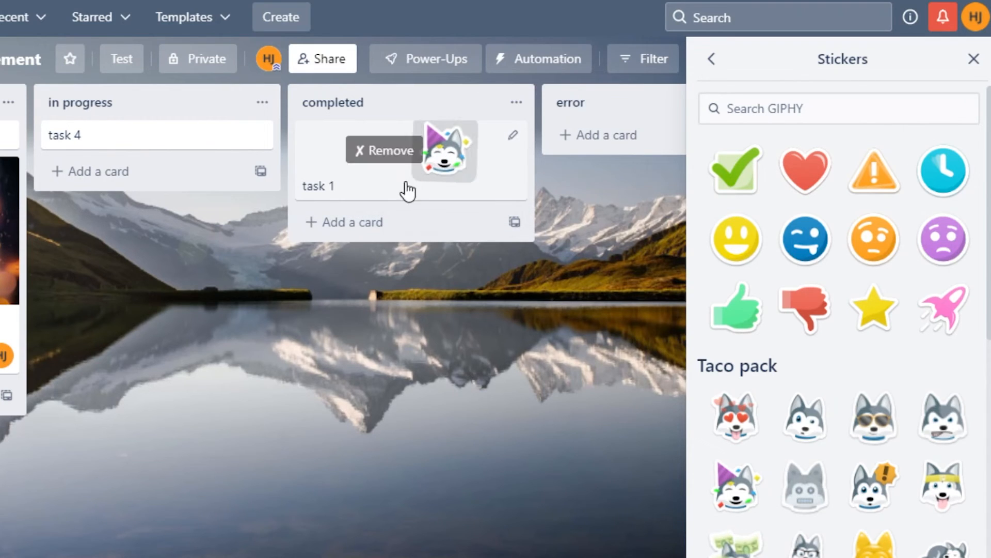
{"action": "left_click", "coordinate": [974, 60]}
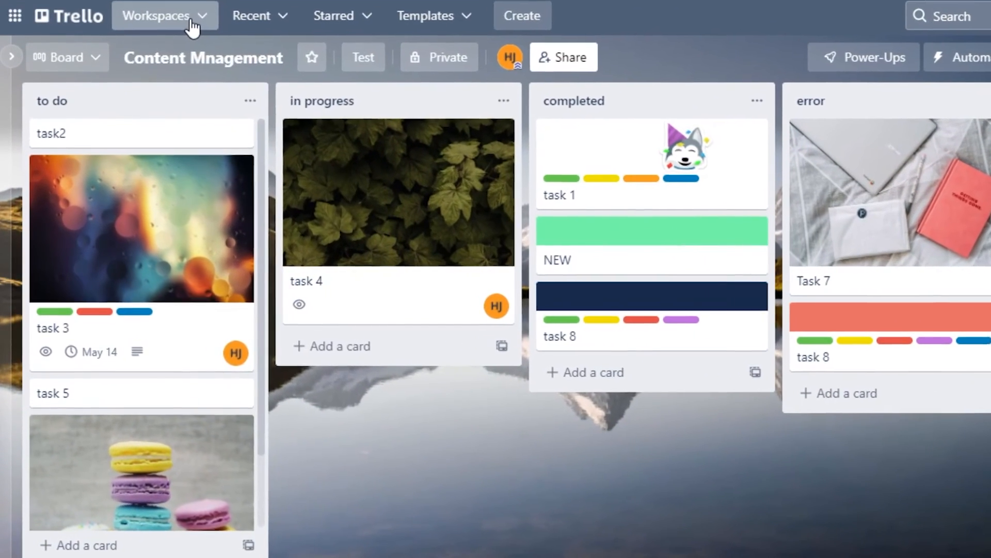
- Review the list of workspaces and the alternative board views, closing both without changing anything
{"action": "left_click", "coordinate": [150, 71]}
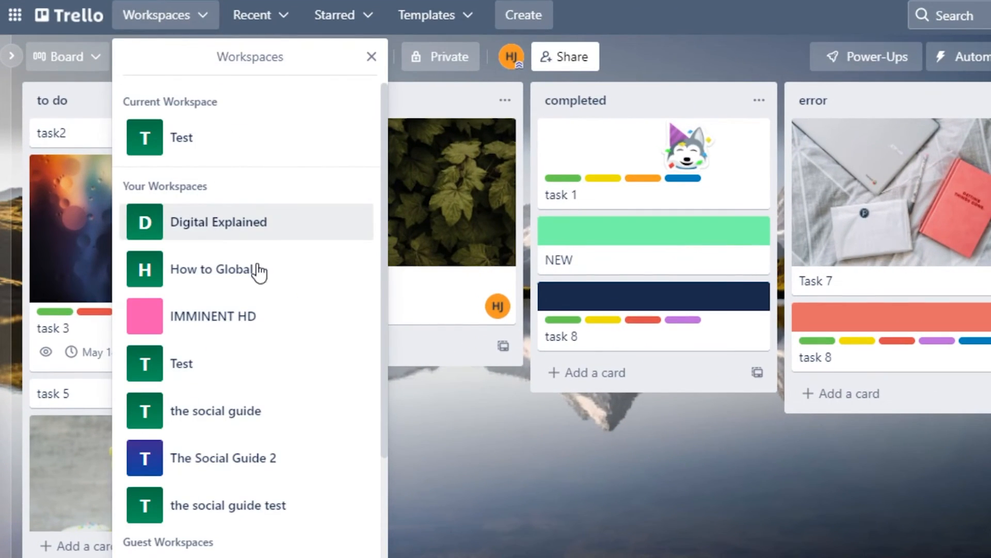
{"action": "left_click", "coordinate": [395, 397]}
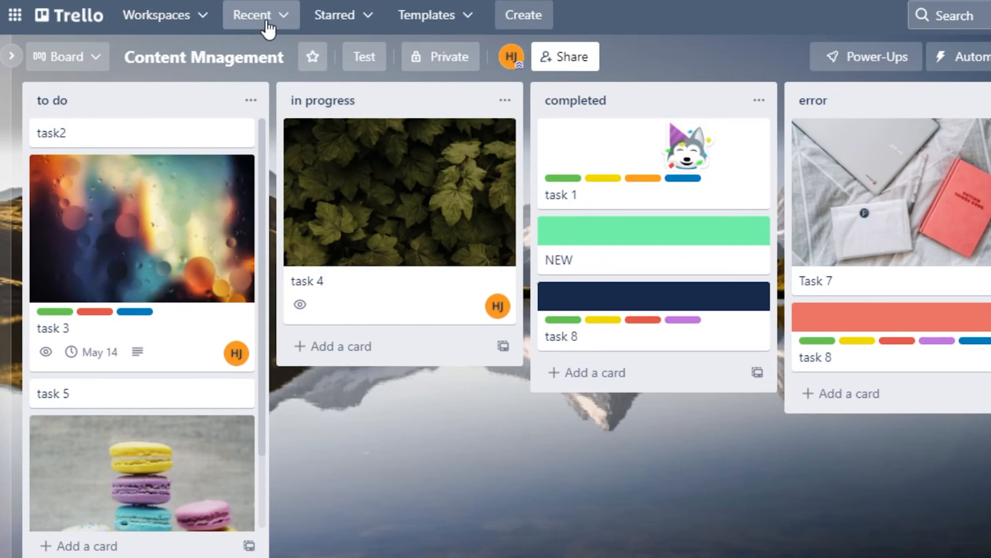
{"action": "left_click", "coordinate": [83, 58]}
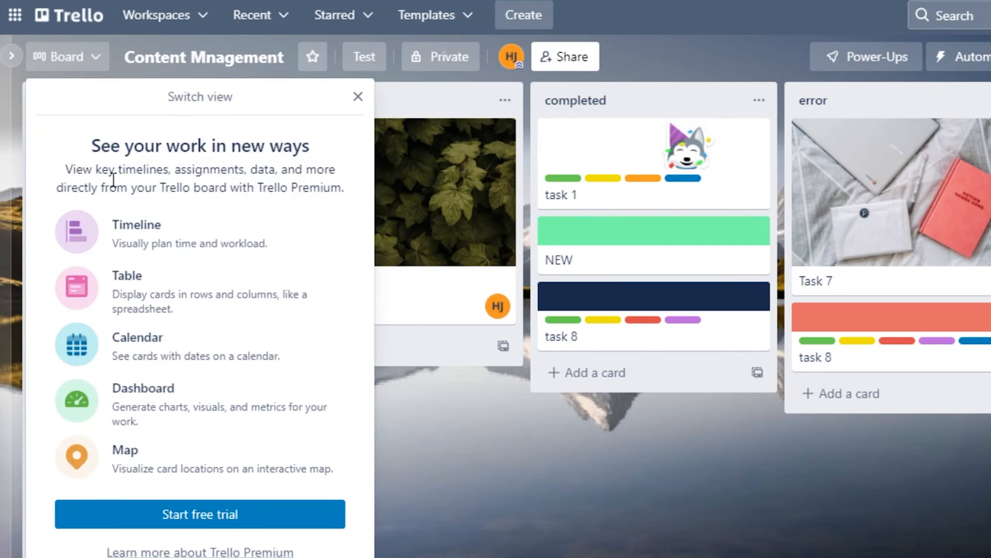
{"action": "left_click", "coordinate": [482, 462]}
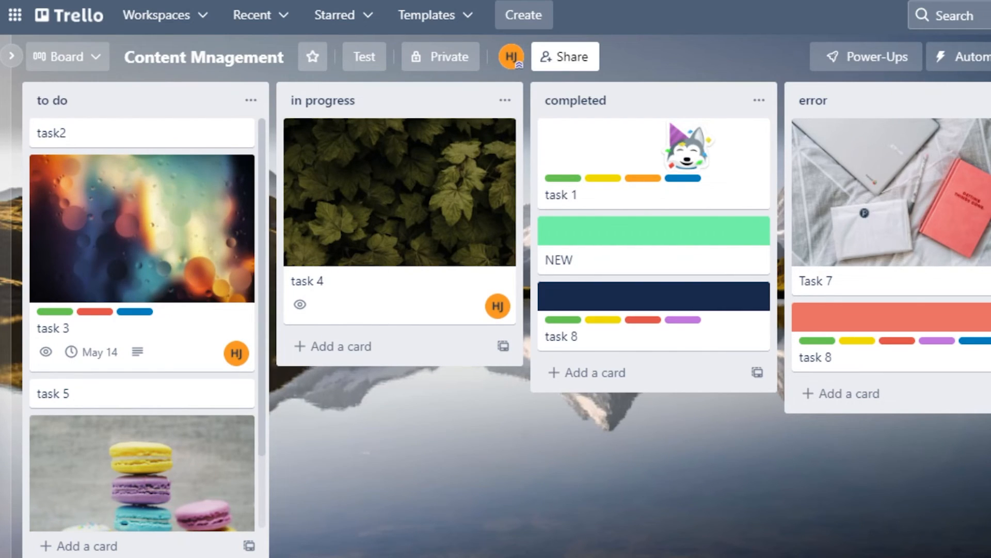
{"action": "mouse_move", "coordinate": [413, 547]}
{"action": "left_mouse_down"}
{"action": "mouse_move", "coordinate": [506, 546]}
{"action": "mouse_move", "coordinate": [413, 546]}
{"action": "left_mouse_up"}
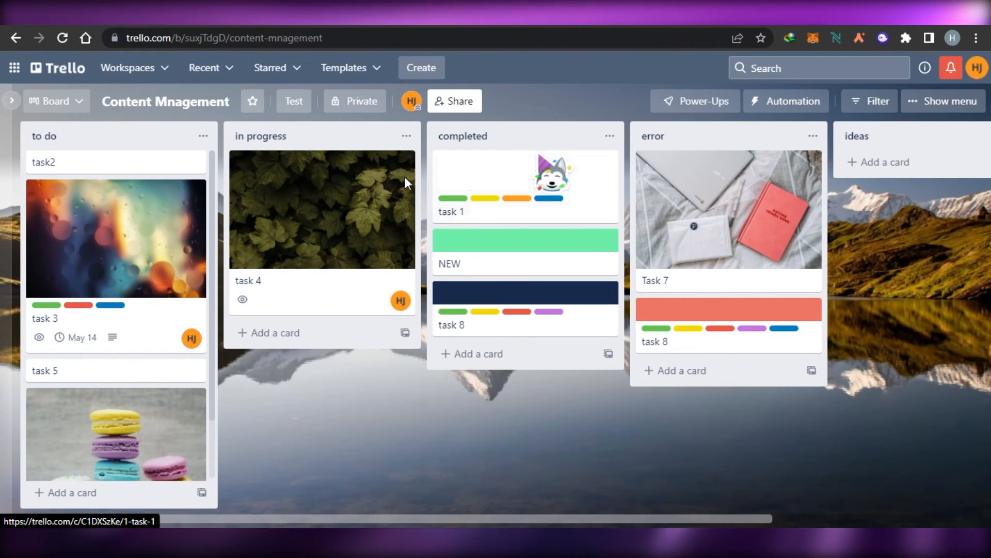
- Move the task 6 card from to do to in progress, and the NEW card from completed to ideas
{"action": "left_click_drag", "start_coordinate": [151, 403], "coordinate": [291, 370]}
{"action": "mouse_move", "coordinate": [426, 517]}
{"action": "left_mouse_down"}
{"action": "mouse_move", "coordinate": [513, 518]}
{"action": "mouse_move", "coordinate": [427, 517]}
{"action": "left_mouse_up"}
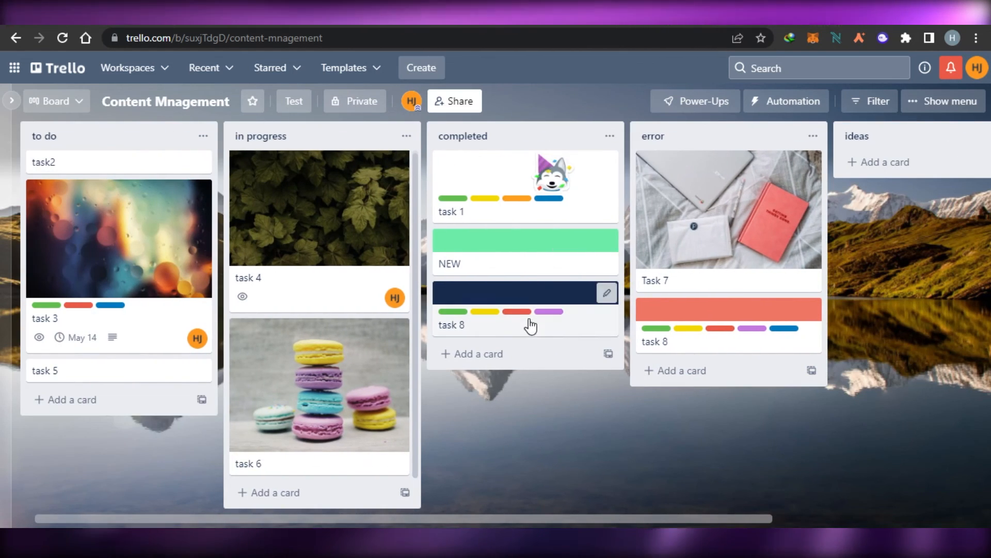
{"action": "left_click_drag", "start_coordinate": [501, 266], "coordinate": [847, 190]}
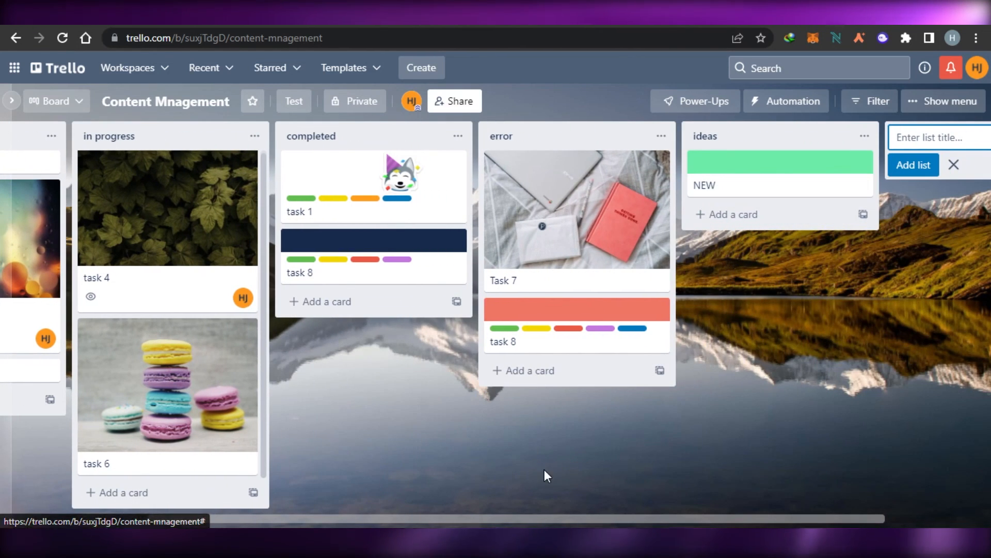
- Move the task 6 card from the in progress list to the end of the completed list
{"action": "left_click_drag", "start_coordinate": [495, 517], "coordinate": [279, 517]}
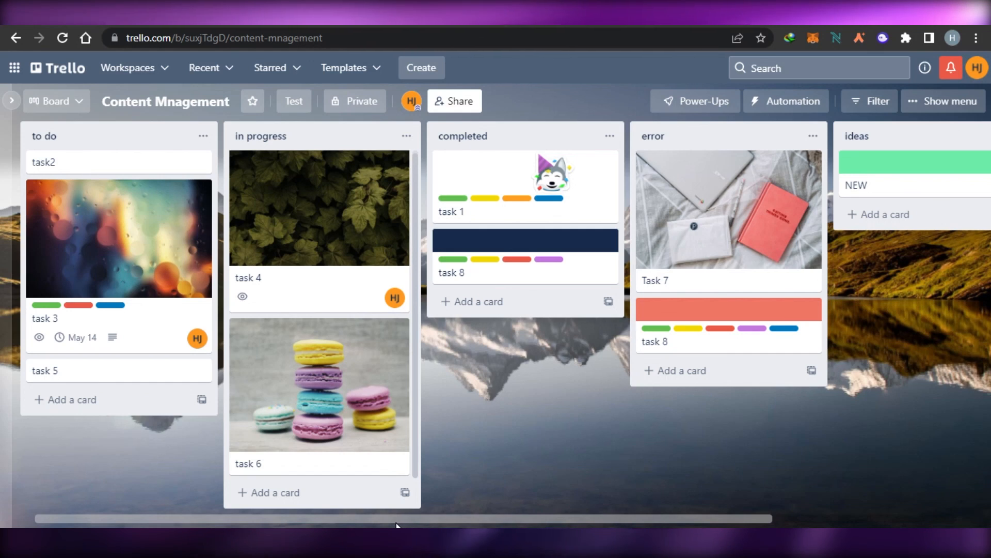
{"action": "left_click_drag", "start_coordinate": [397, 519], "coordinate": [713, 503]}
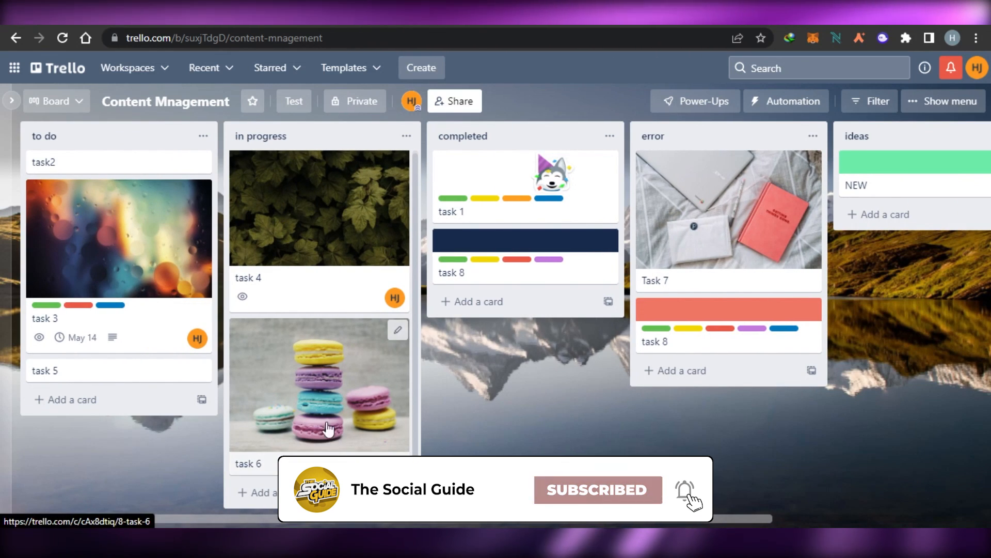
{"action": "left_click_drag", "start_coordinate": [325, 416], "coordinate": [524, 367]}
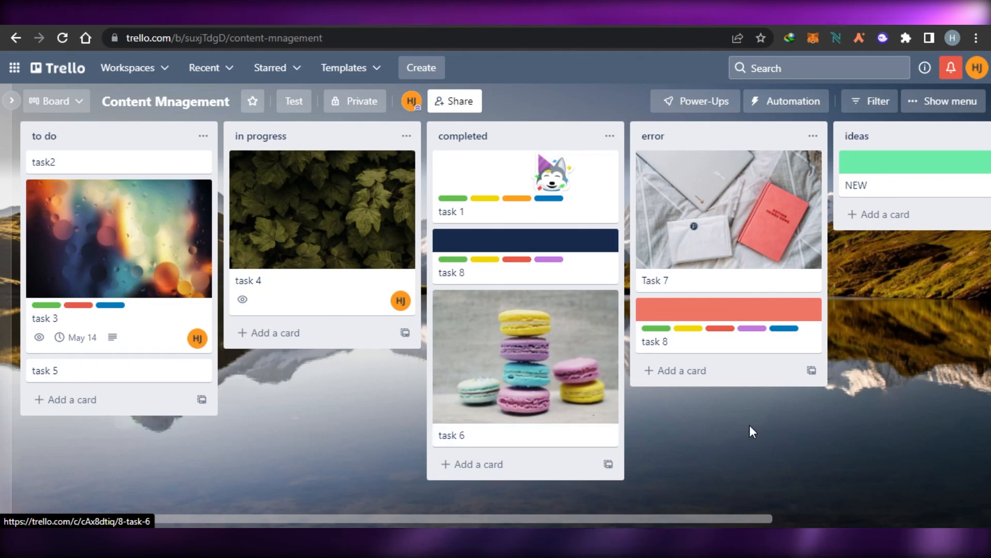